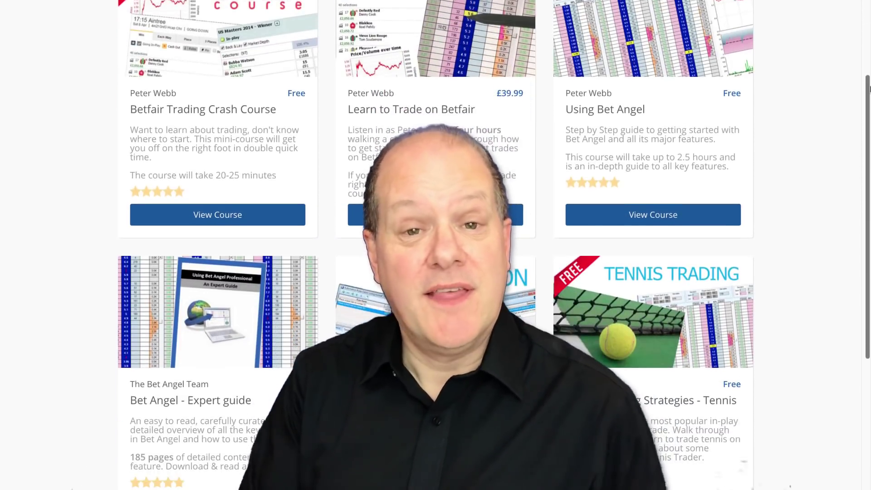
Scroll down the courses page and through the Bet Angel Community forum boards.
scroll(869, 89, down, 2)
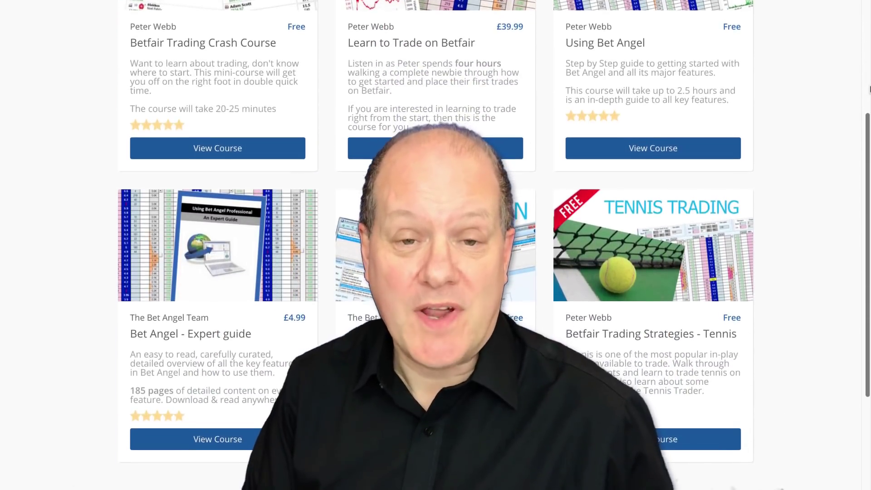
scroll(869, 89, down, 1)
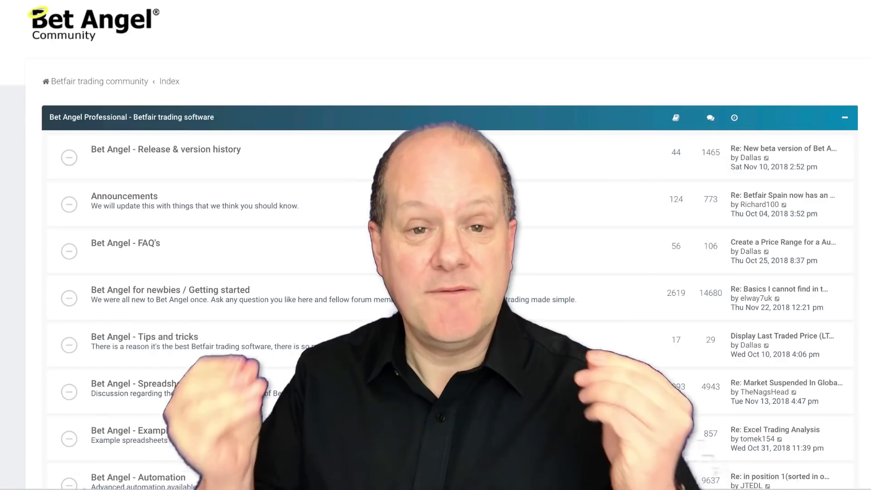
scroll(449, 245, down, 15)
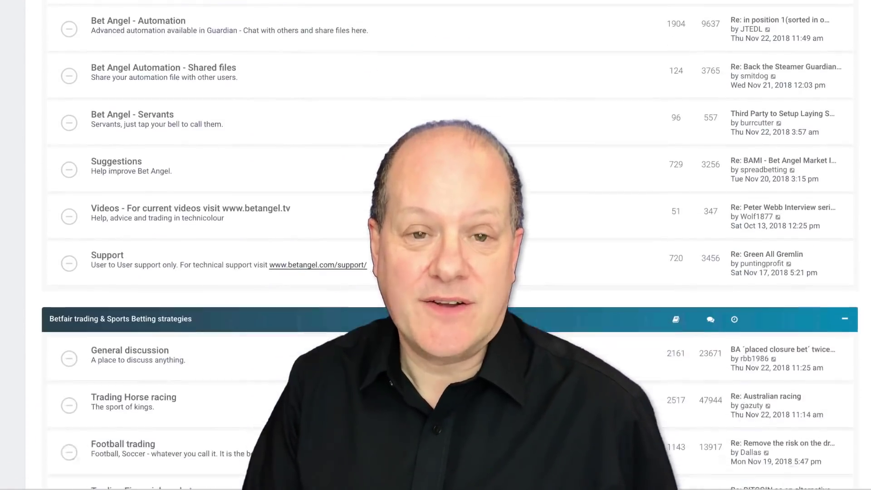
scroll(449, 245, down, 15)
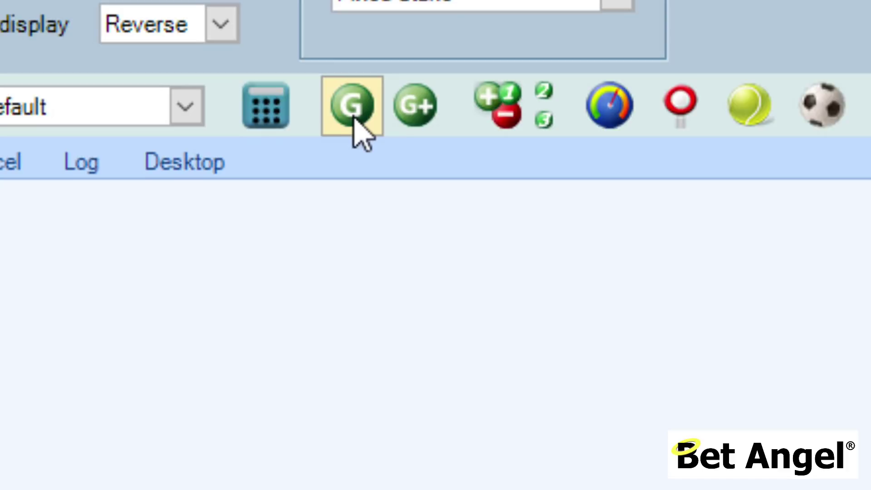
Launch Bet Angel Guardian from the green G toolbar icon.
click(354, 119)
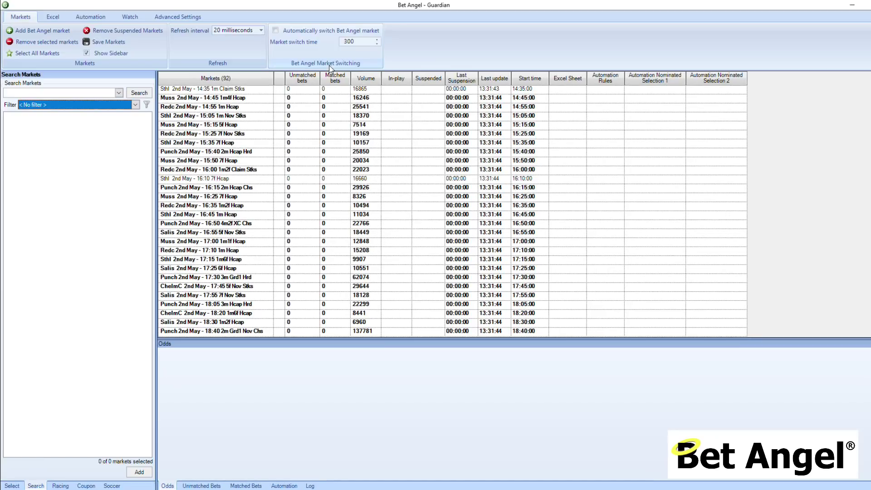
scroll(330, 68, down, 1)
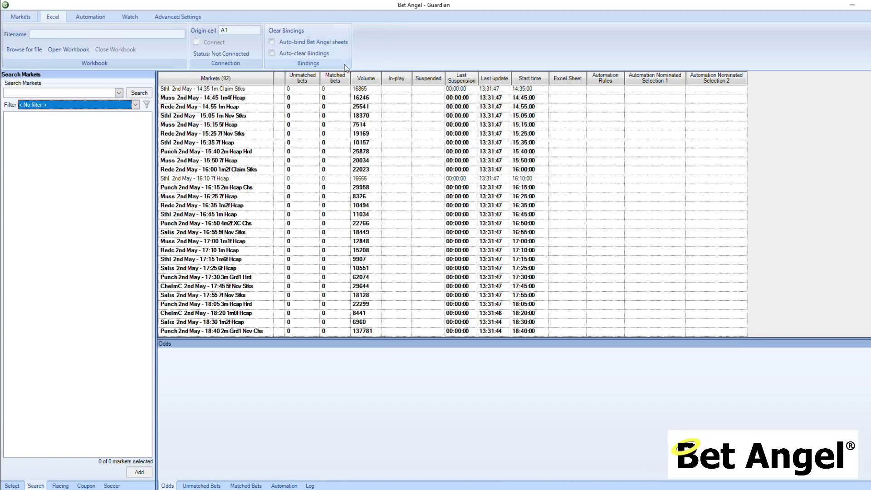
scroll(297, 159, down, 2)
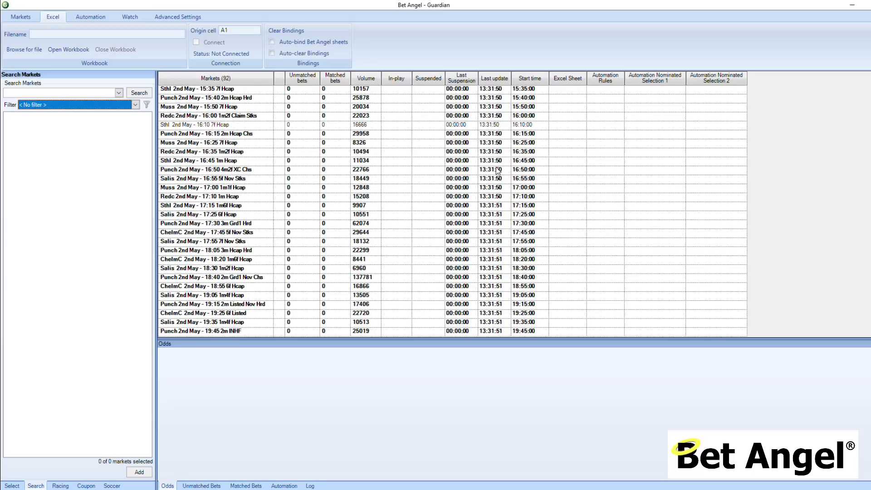
scroll(236, 92, up, 2)
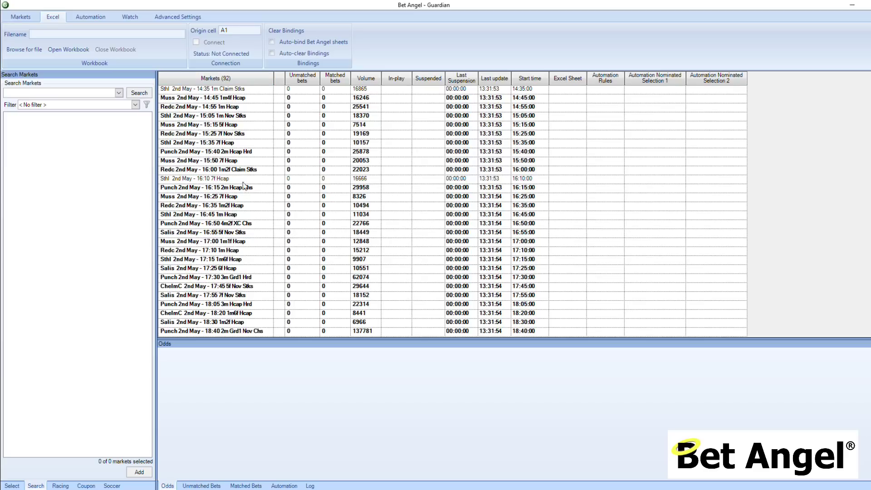
click(129, 18)
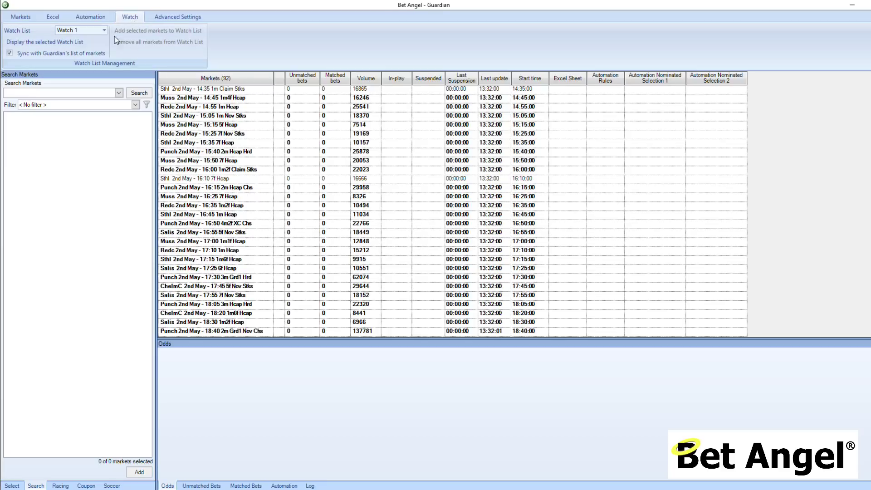
click(104, 30)
click(268, 40)
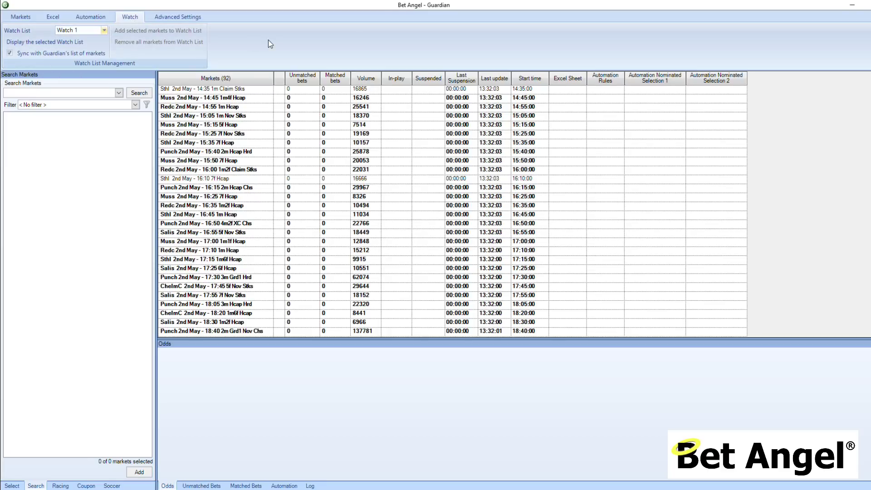
click(91, 18)
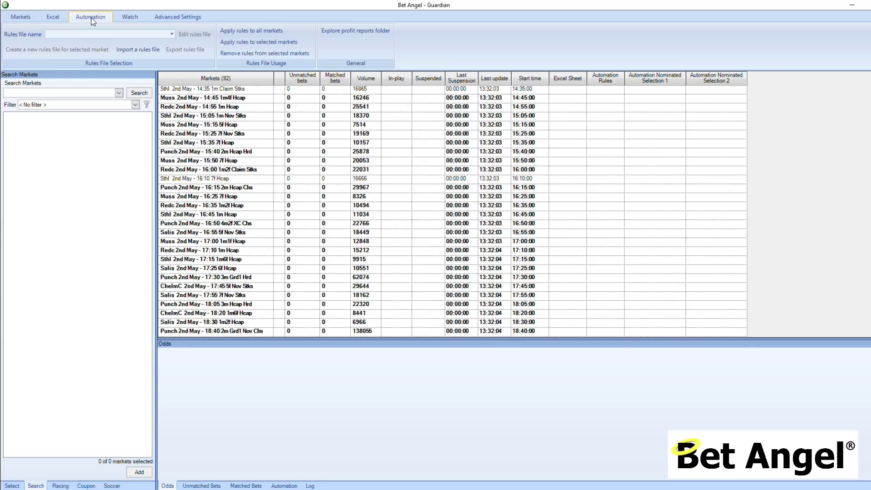
click(21, 18)
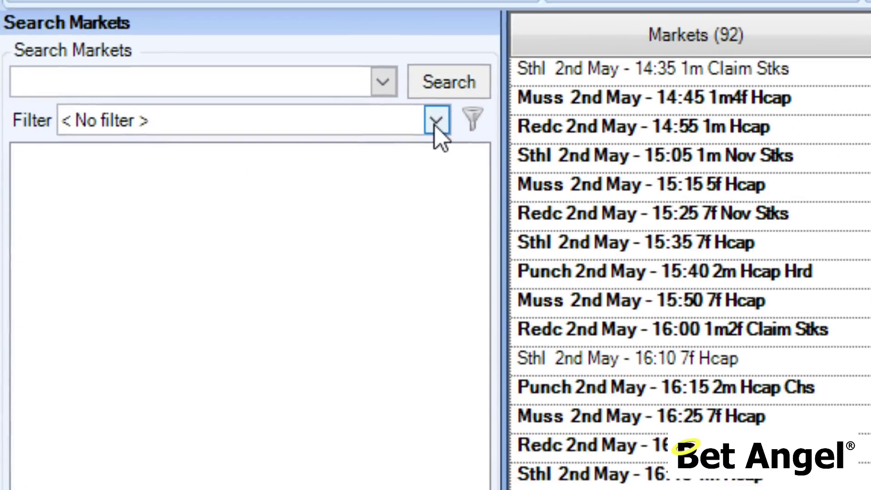
Try the Cricket - Match Odds filter, then switch to Ex: Horse Racing - UK & IRE Win & Place (Today).
click(135, 105)
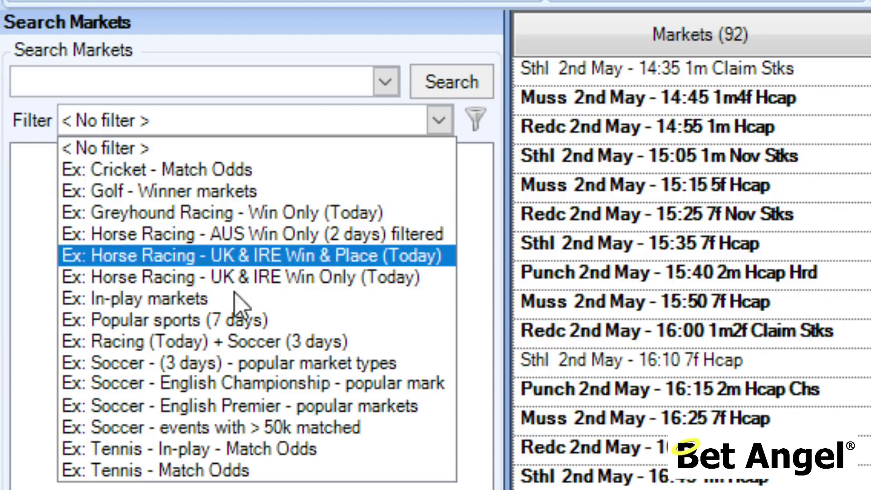
click(300, 177)
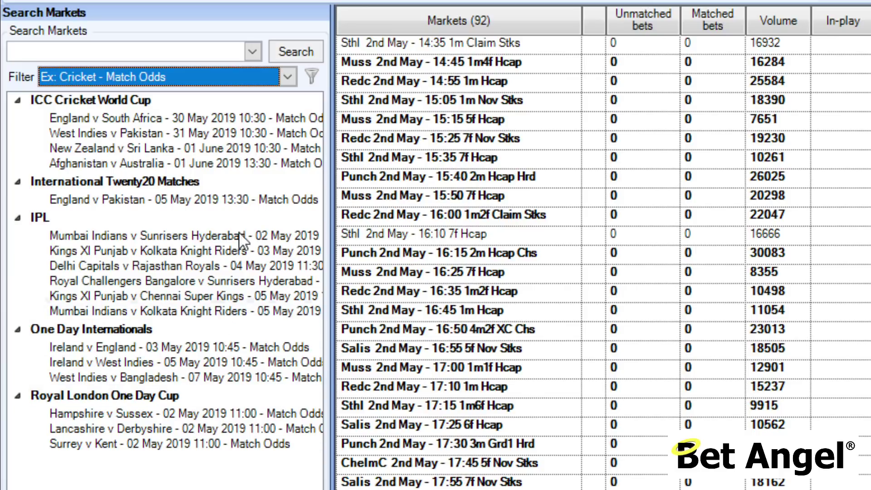
click(288, 78)
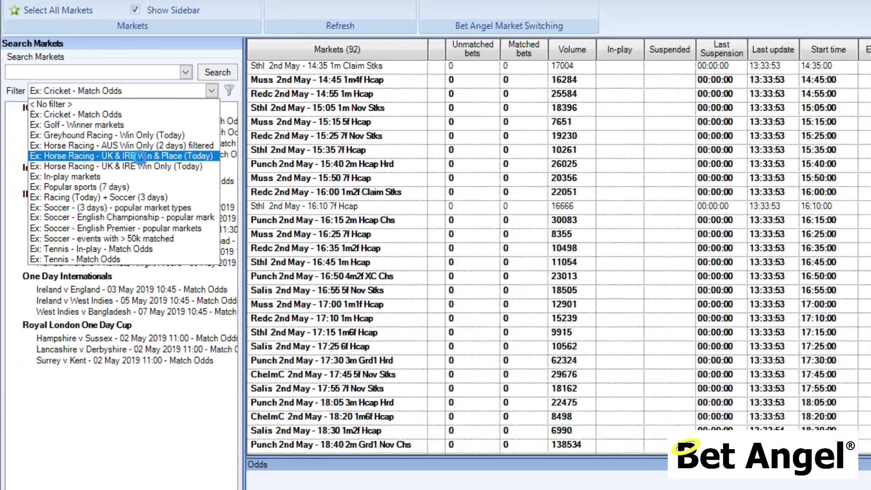
click(192, 168)
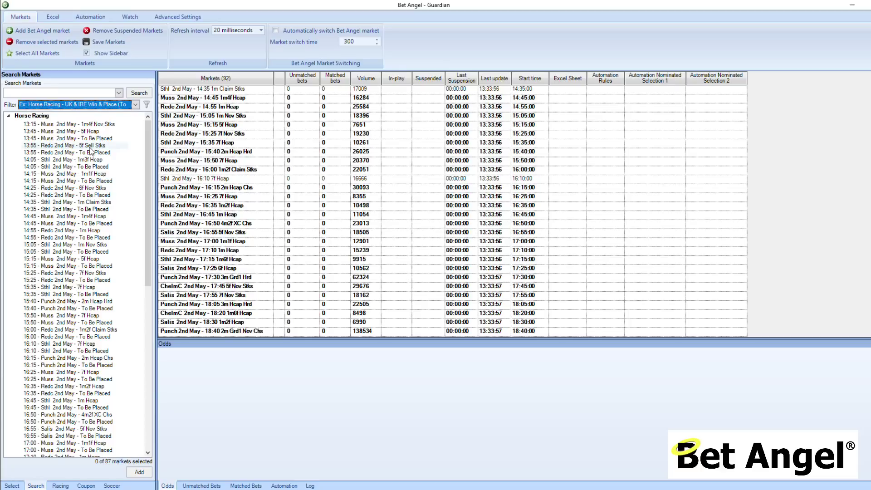
Try the Racing + Soccer and Soccer (3 days) filters, then choose Ex: Soccer - events with > 50k matched.
click(136, 104)
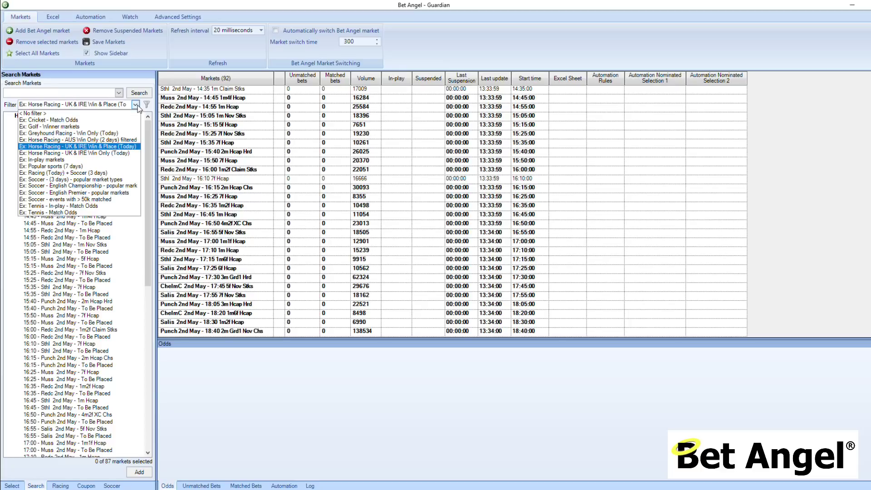
click(82, 175)
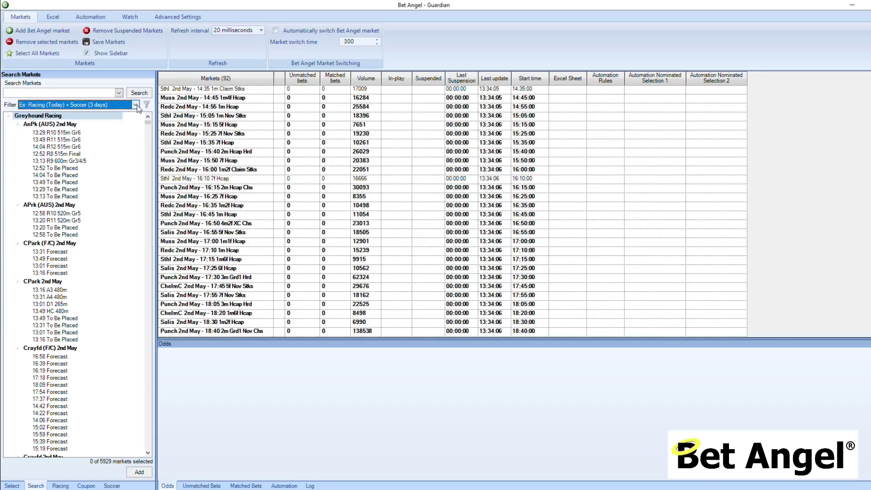
click(136, 104)
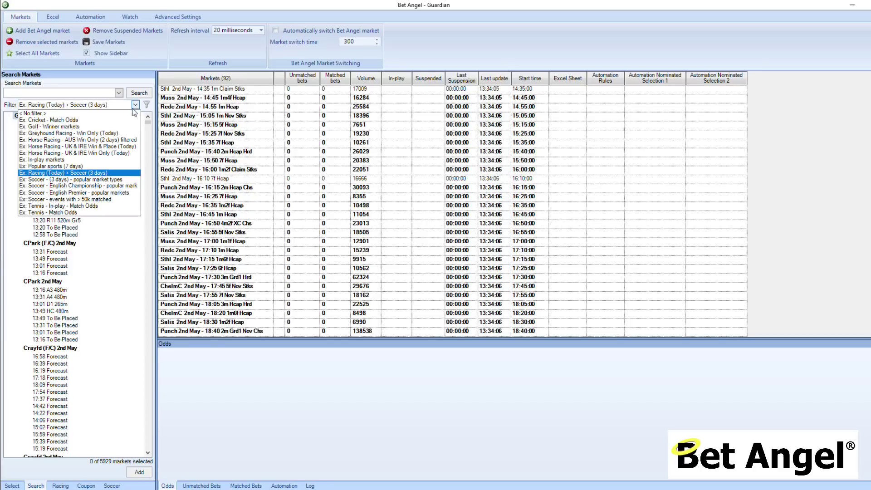
click(89, 181)
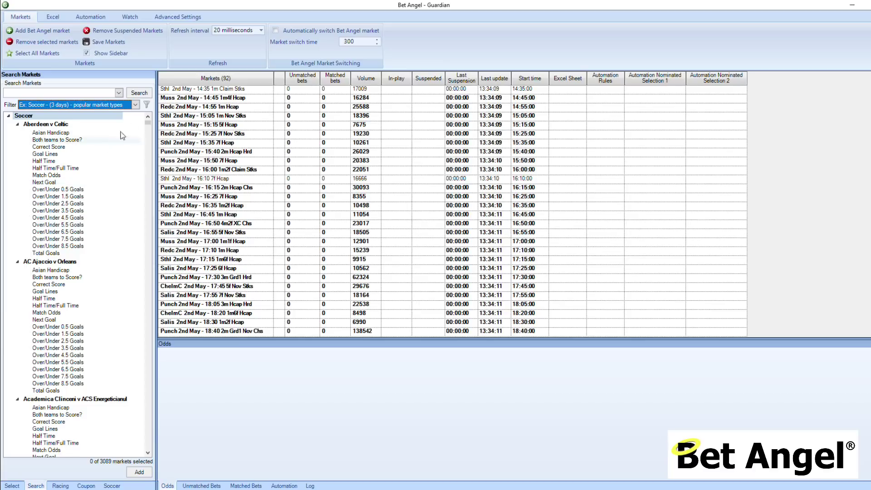
click(136, 104)
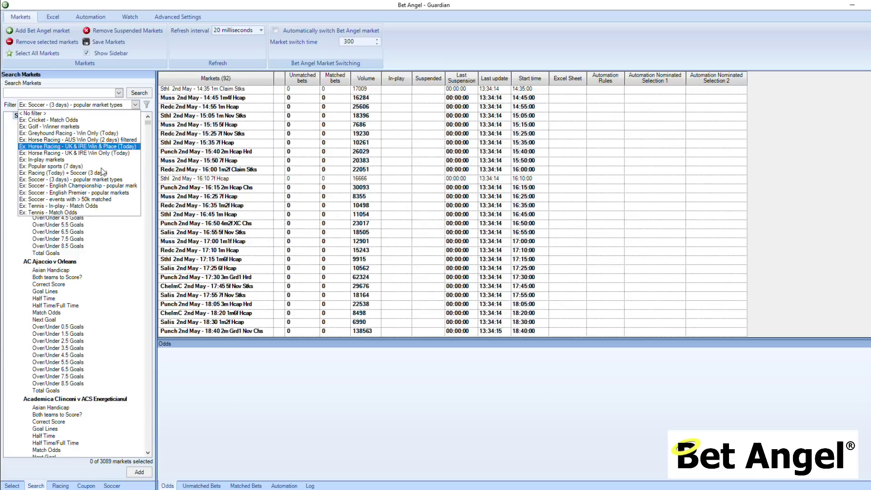
click(95, 199)
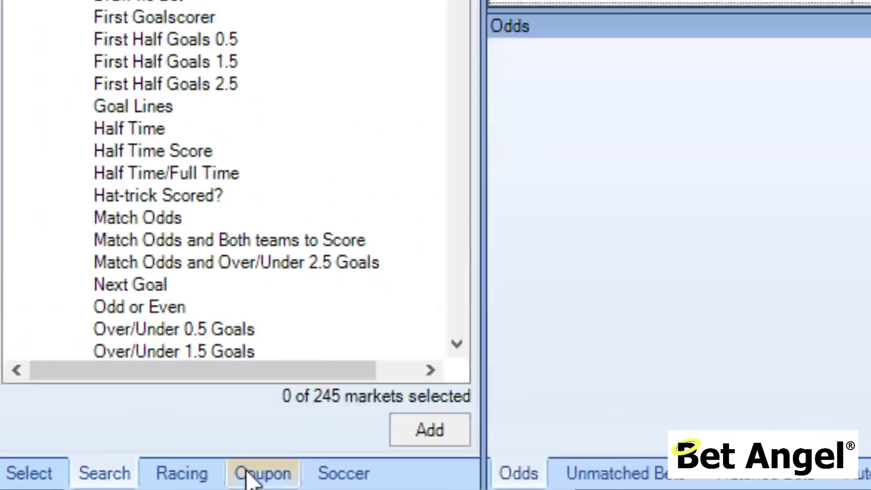
Switch the sidebar to Coupon Management and list the available coupons.
click(379, 467)
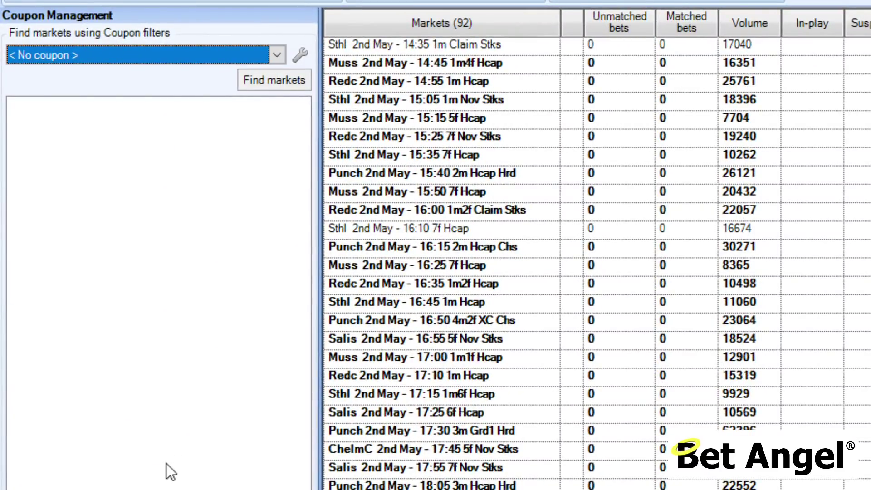
click(277, 54)
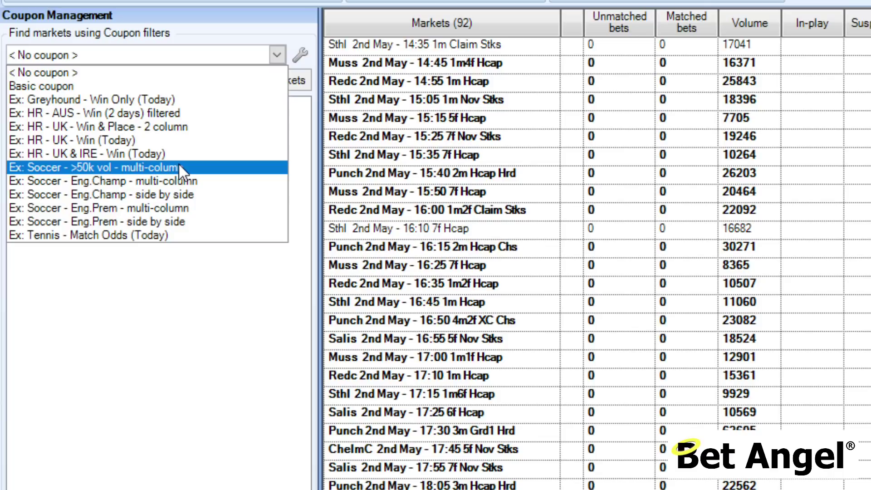
Load the Ex: Soccer - >50k vol - multi-column coupon and show the Watch ribbon settings.
click(178, 166)
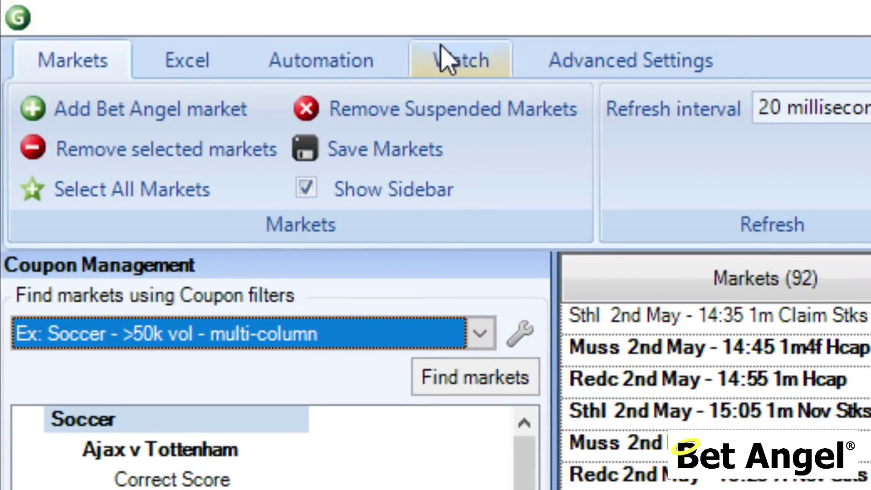
click(446, 56)
Cycle through Watch 1–5 in the Watch List dropdown, then collapse the ribbon.
click(370, 108)
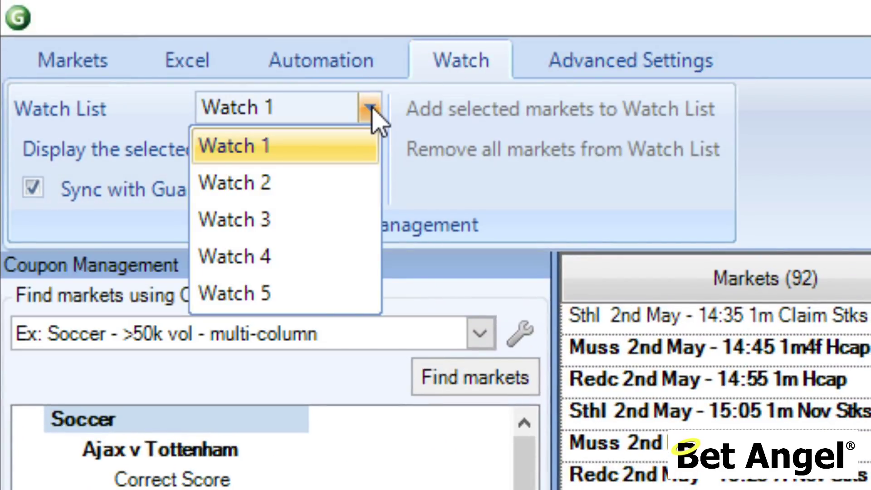
click(254, 145)
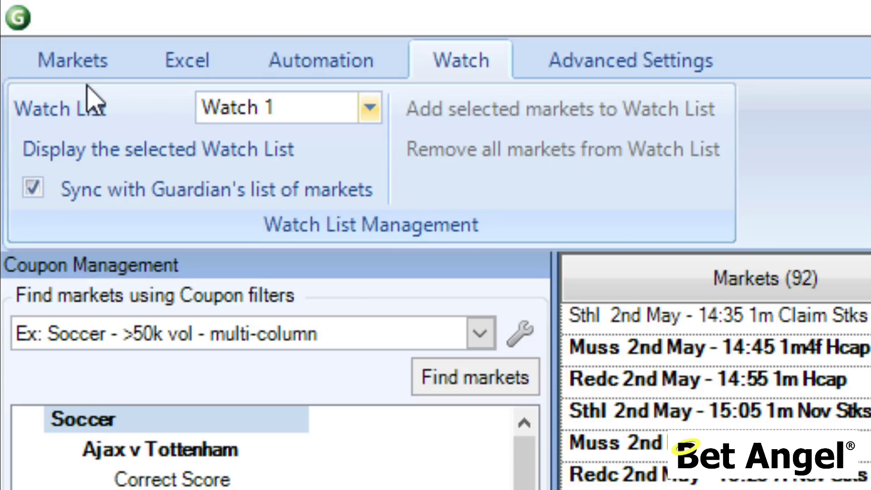
scroll(93, 97, down, 4)
scroll(92, 96, up, 4)
scroll(92, 95, down, 3)
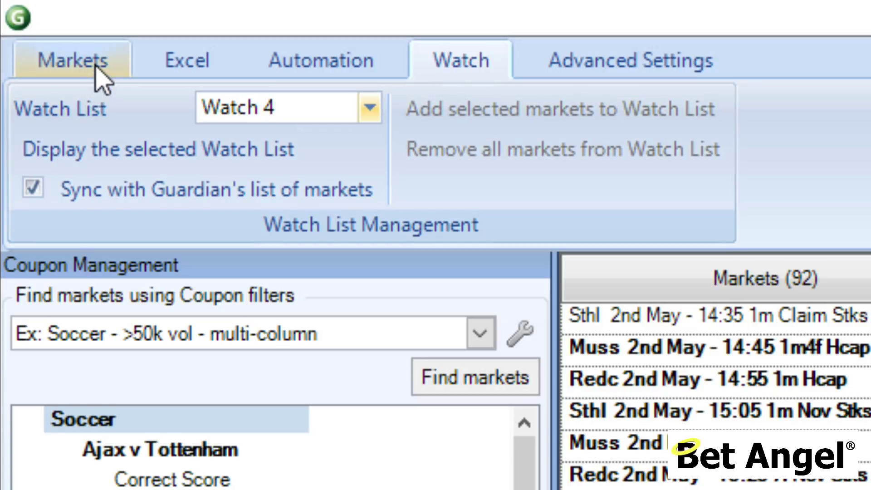
scroll(95, 68, up, 3)
double_click(72, 60)
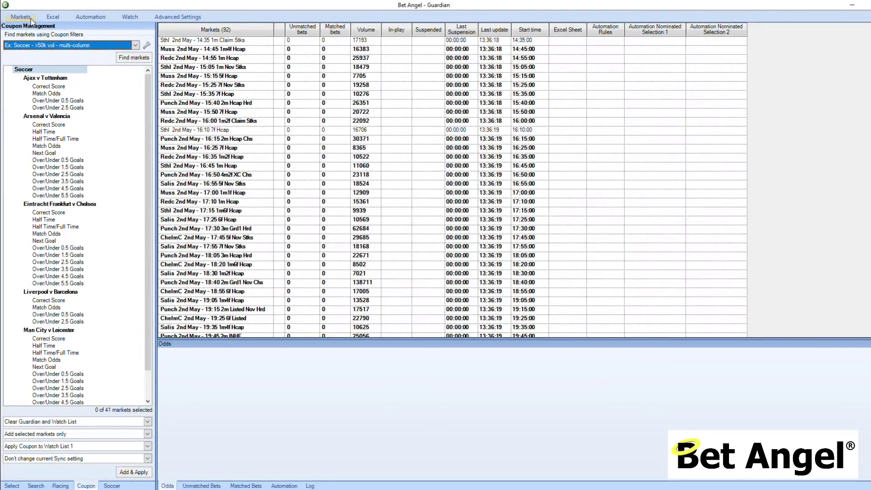
Pin the Markets ribbon open, leaving the clearing option at Clear Guardian and Watch List.
click(30, 19)
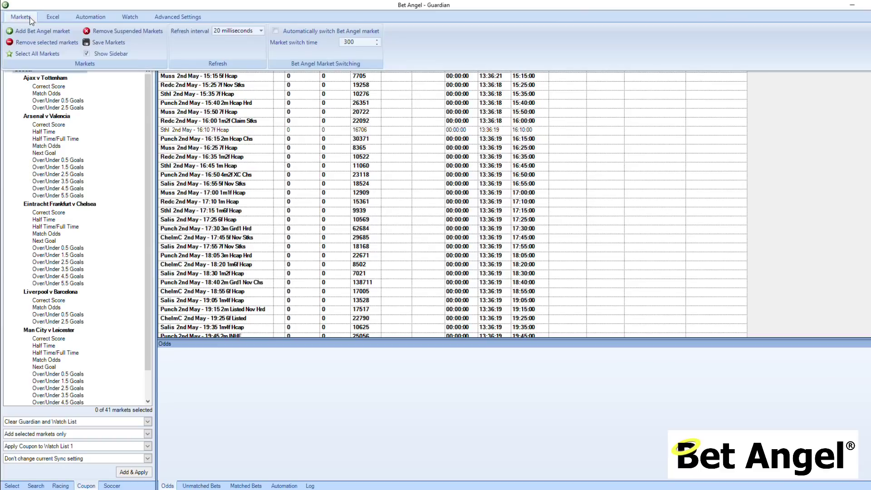
click(30, 18)
double_click(31, 18)
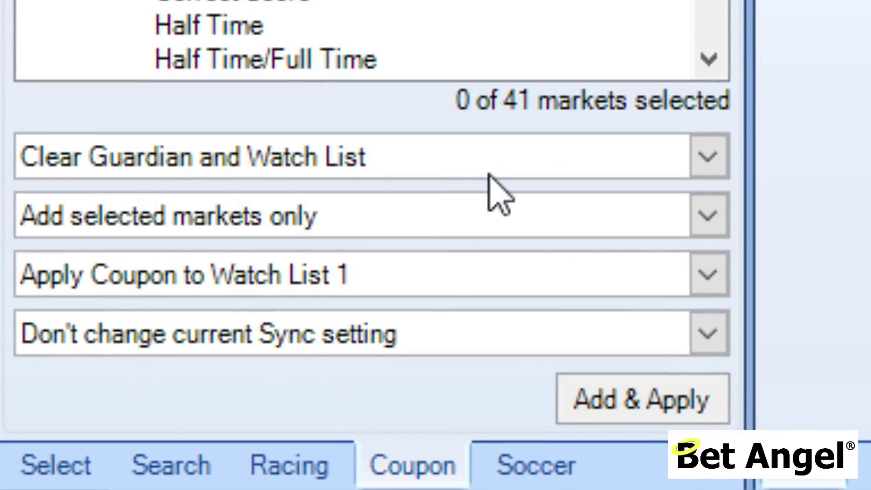
click(708, 158)
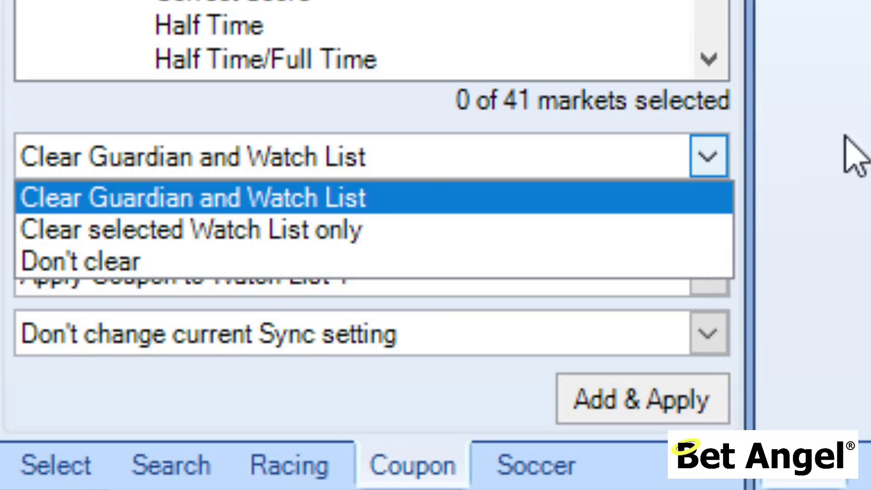
key(Escape)
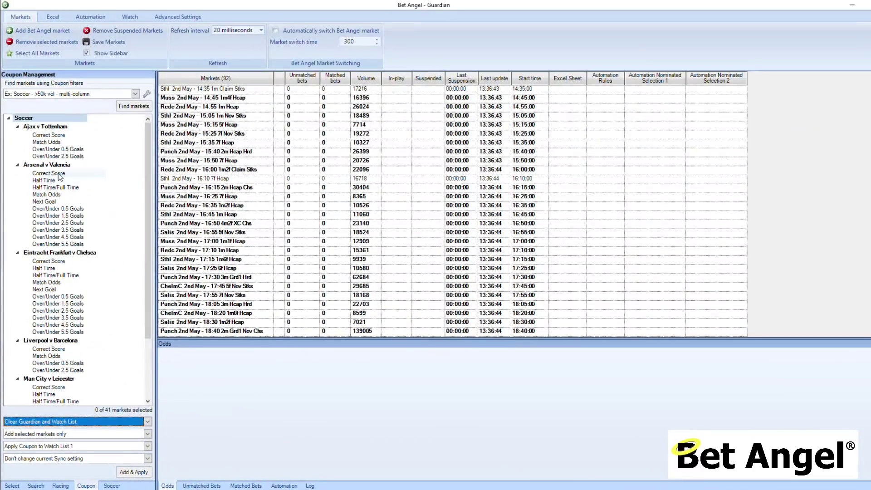
Select the Arsenal v Valencia markets from Correct Score through Over/Under 5.5 Goals.
click(58, 174)
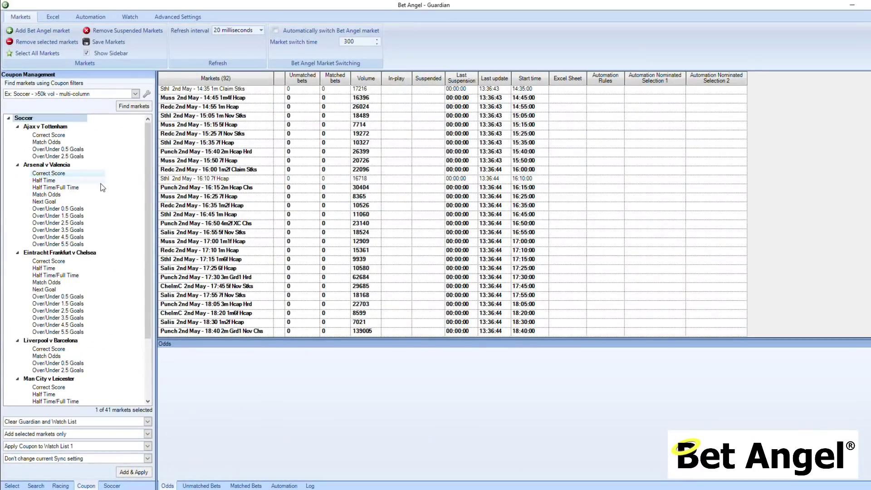
key(shift+Down)
key(shift+Down)
key(shift+Down)
key(shift+Down)
key(shift+Down)
key(shift+Down)
key(shift+Down)
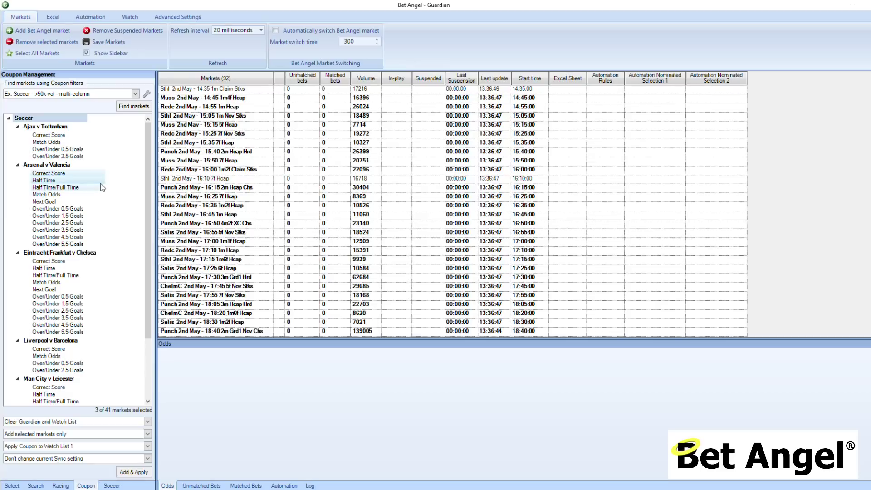
key(shift+Down)
key(shift+Down)
key(shift+Down)
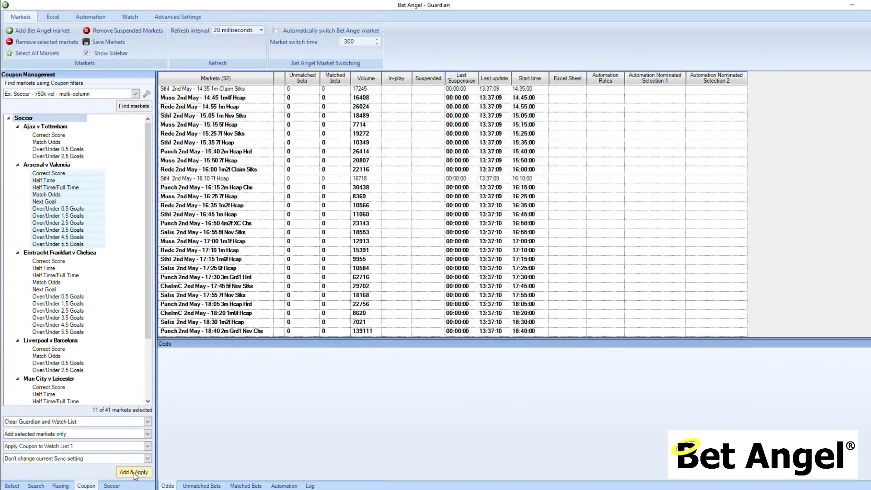
Add and apply the 11 markets, then move Watch List 1 up-right and make it taller.
click(134, 473)
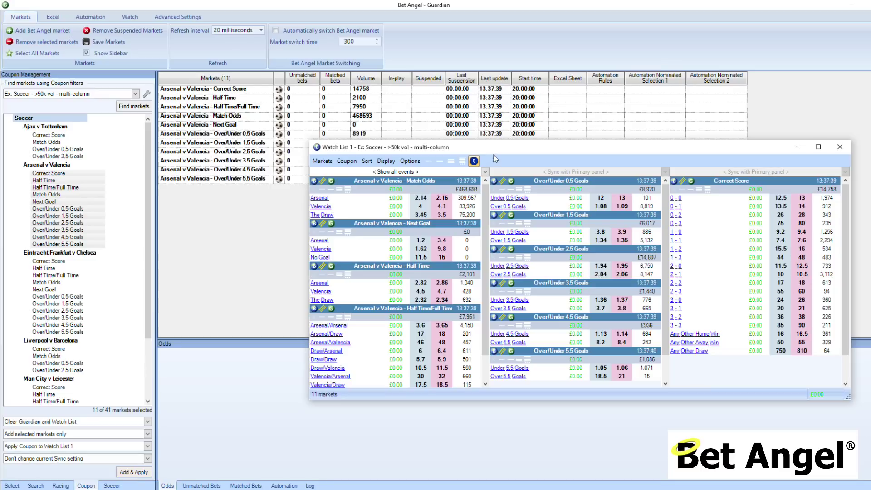
drag(505, 147, 536, 49)
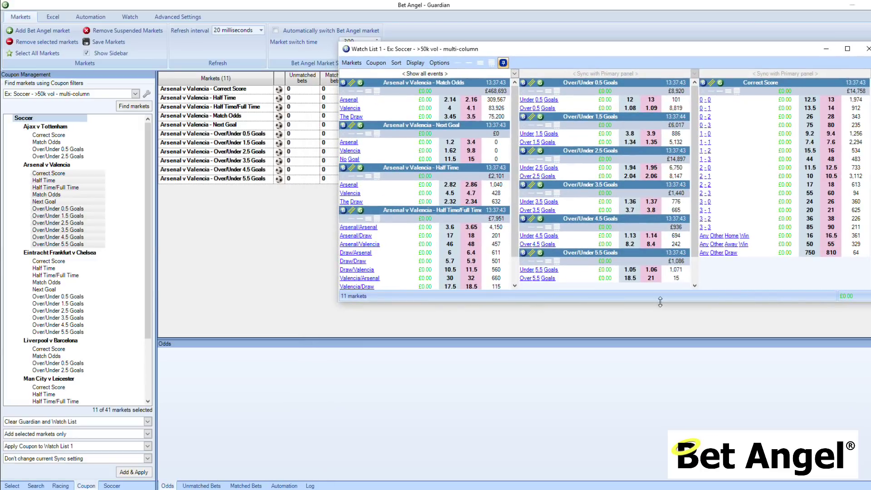
mouse_move(660, 302)
mouse_down()
mouse_move(662, 340)
mouse_move(664, 313)
mouse_up()
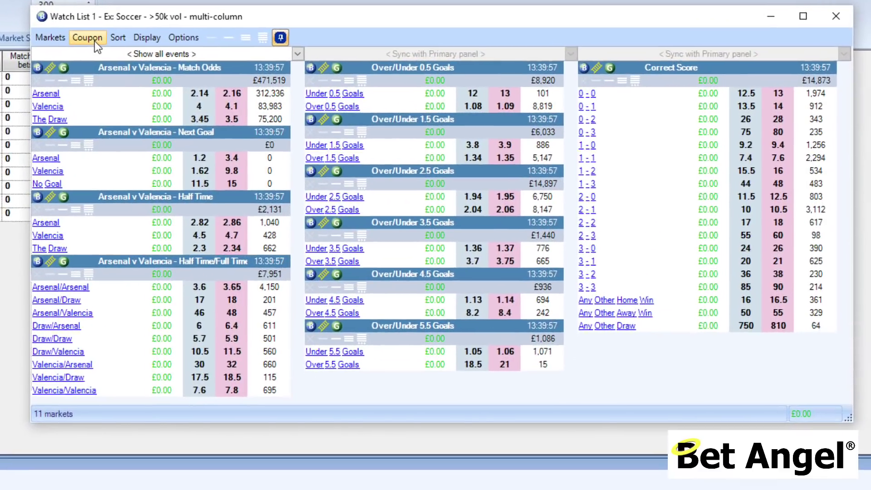
click(94, 40)
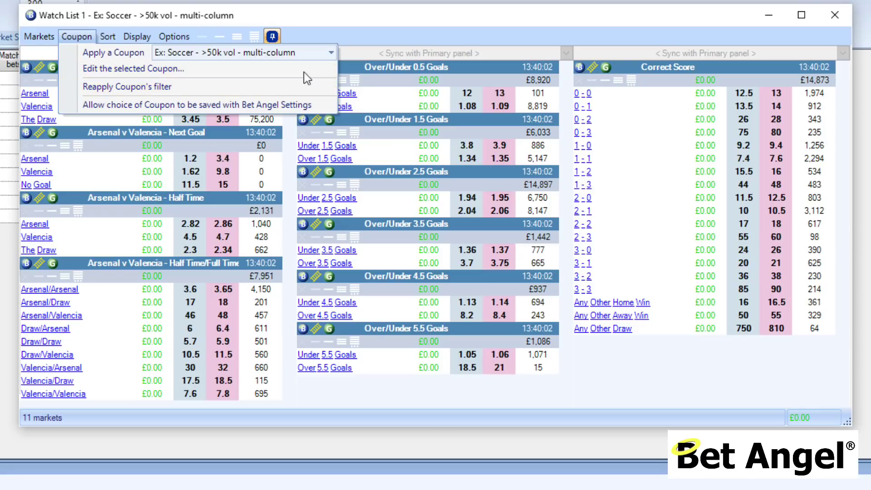
click(332, 54)
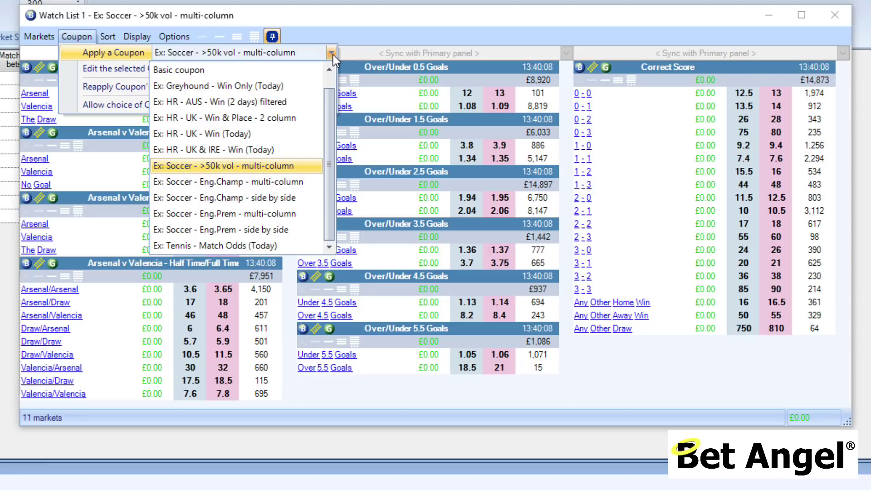
click(342, 24)
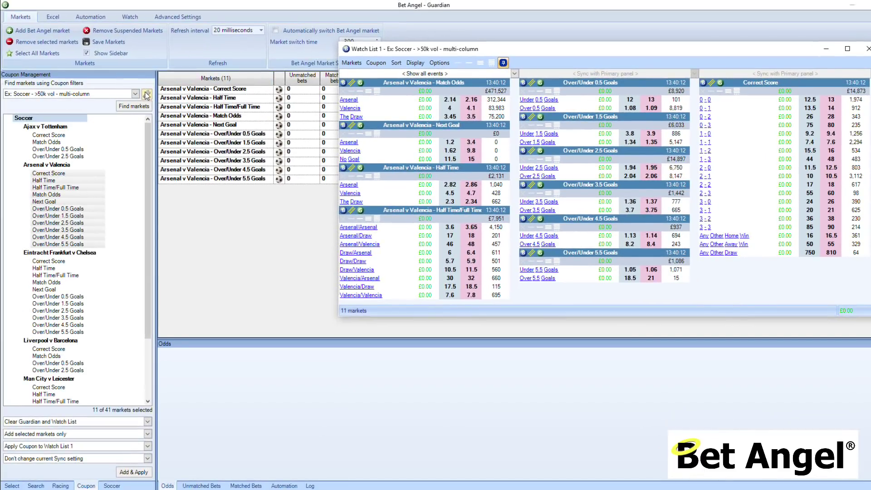
click(146, 95)
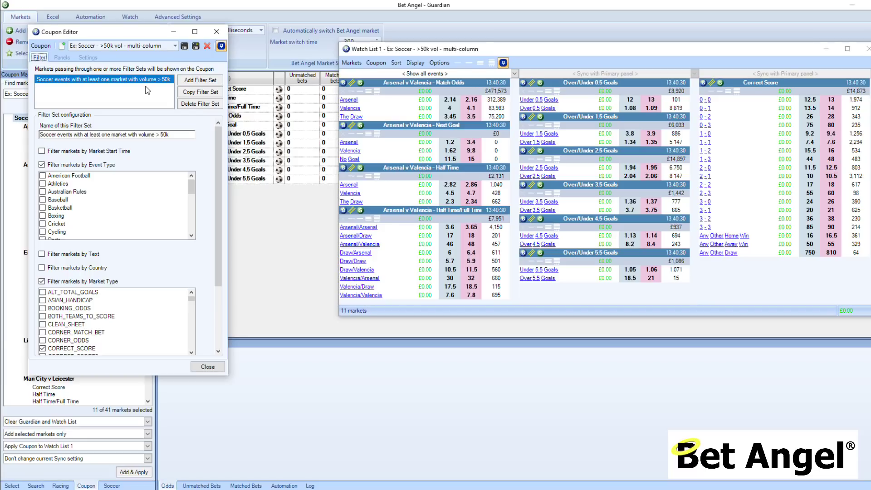
click(195, 46)
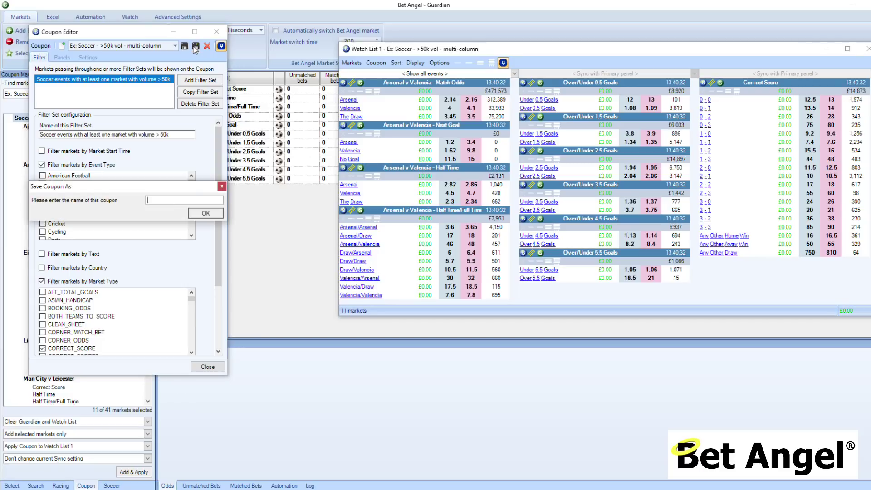
text(Me messing around with)
key(BackSpace)
key(BackSpace)
key(BackSpace)
key(BackSpace)
key(BackSpace)
key(BackSpace)
key(BackSpace)
key(BackSpace)
key(BackSpace)
key(BackSpace)
key(BackSpace)
key(BackSpace)
key(BackSpace)
key(BackSpace)
key(BackSpace)
key(BackSpace)
key(BackSpace)
key(BackSpace)
key(BackSpace)
key(BackSpace)
key(BackSpace)
key(BackSpace)
click(221, 187)
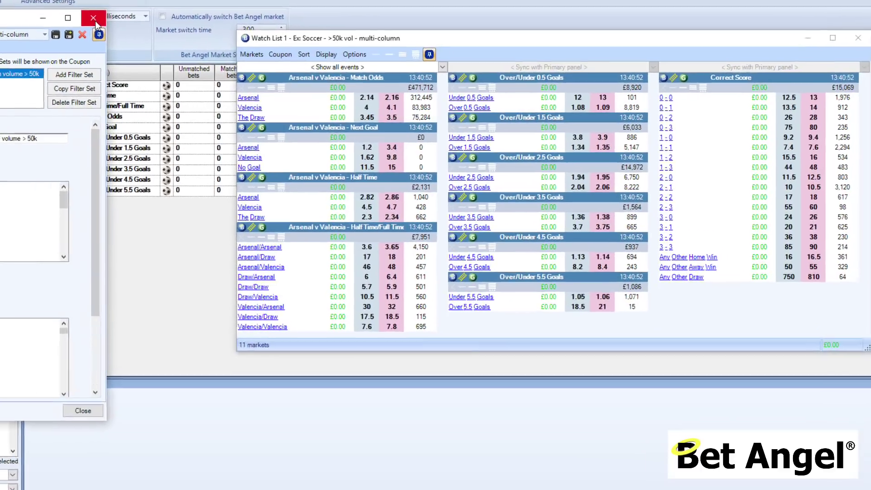
click(95, 21)
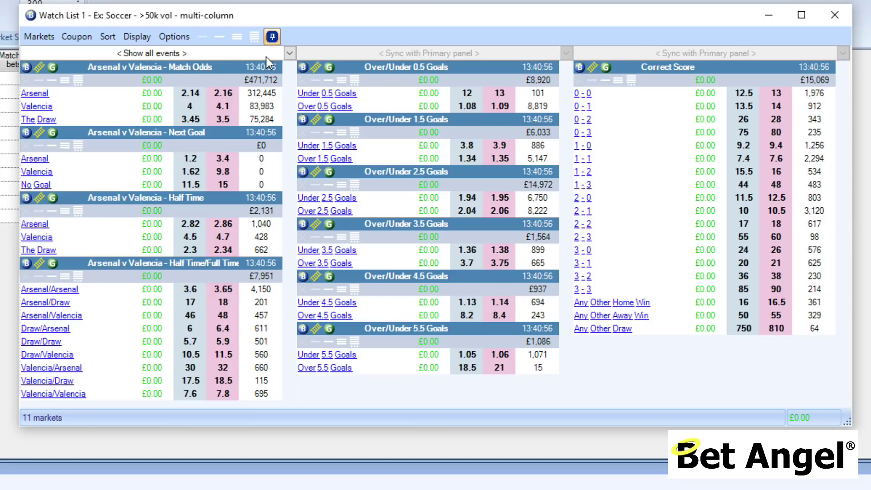
click(289, 54)
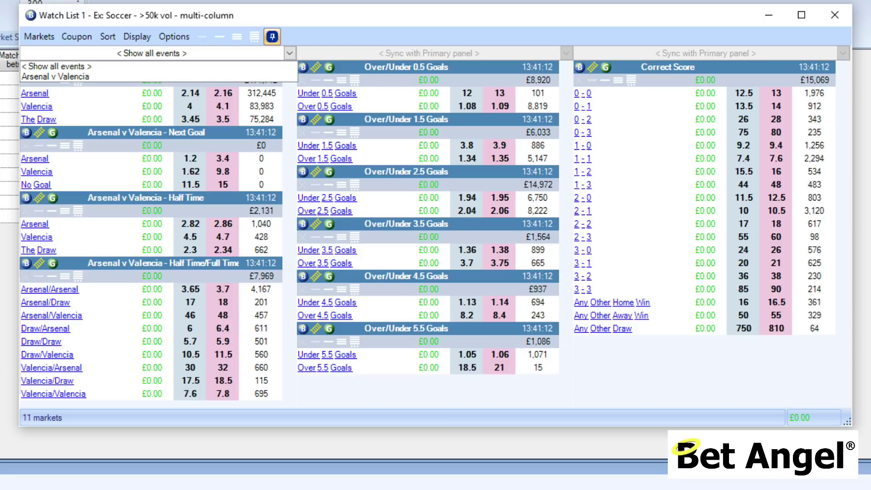
click(288, 55)
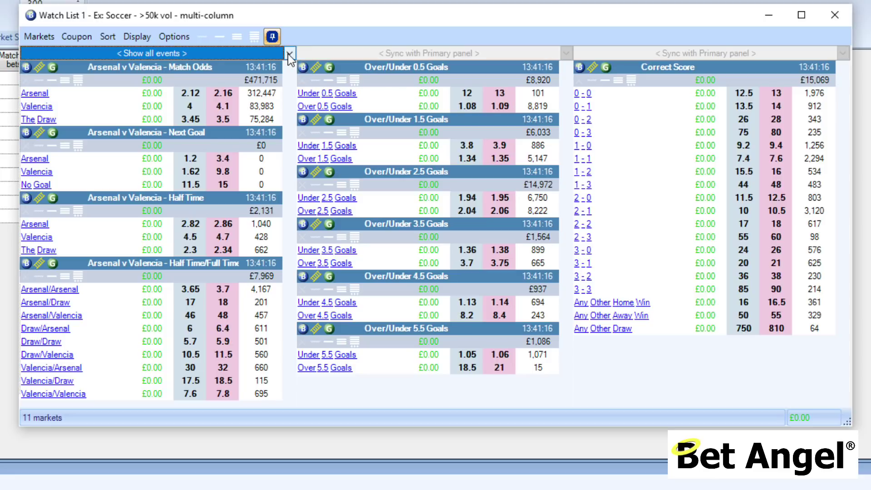
click(288, 54)
click(316, 22)
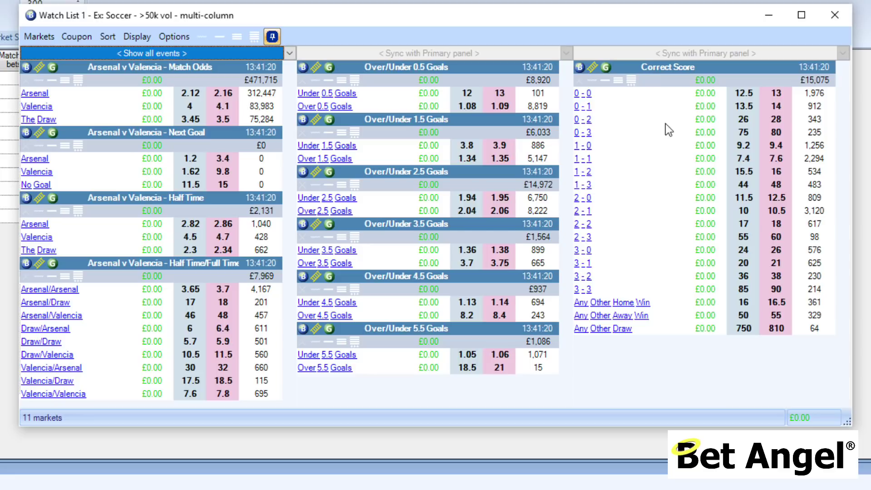
click(287, 53)
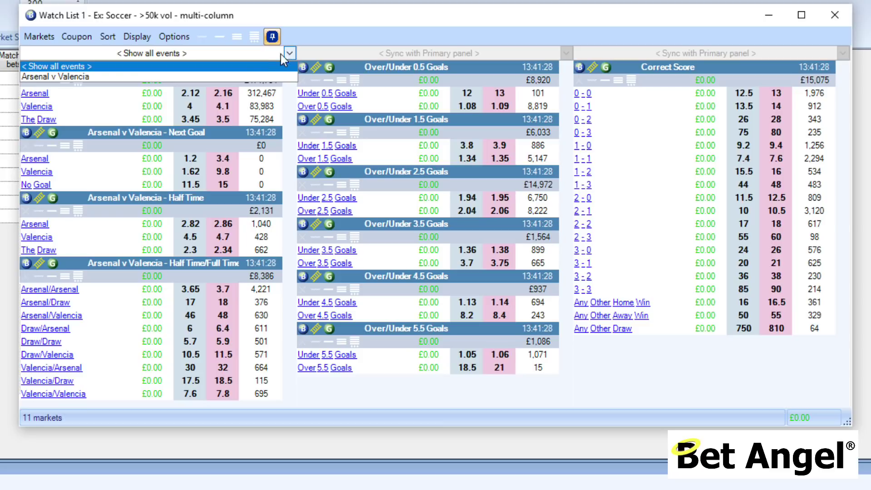
click(340, 26)
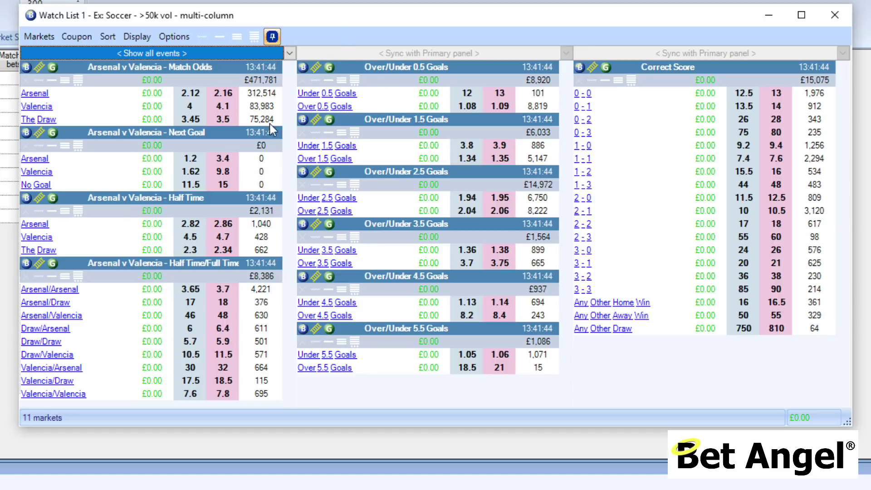
Review the watch list's 'When a Price is clicked' options without changing anything.
click(176, 37)
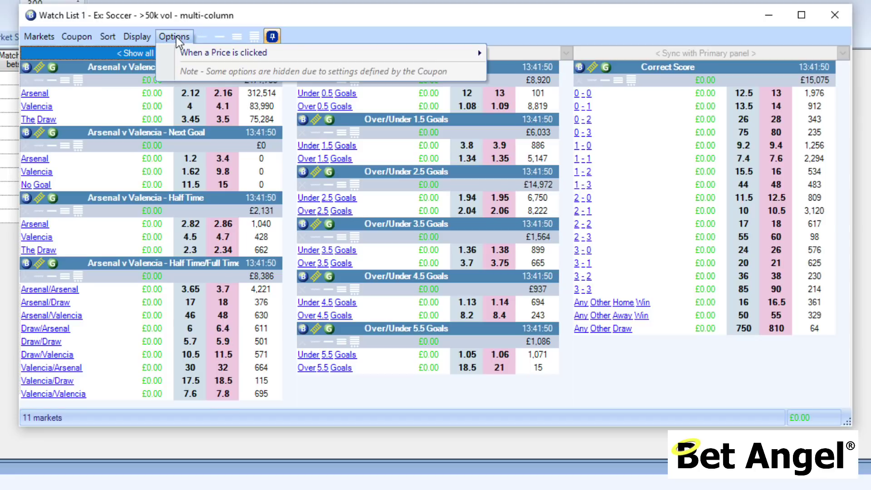
click(297, 44)
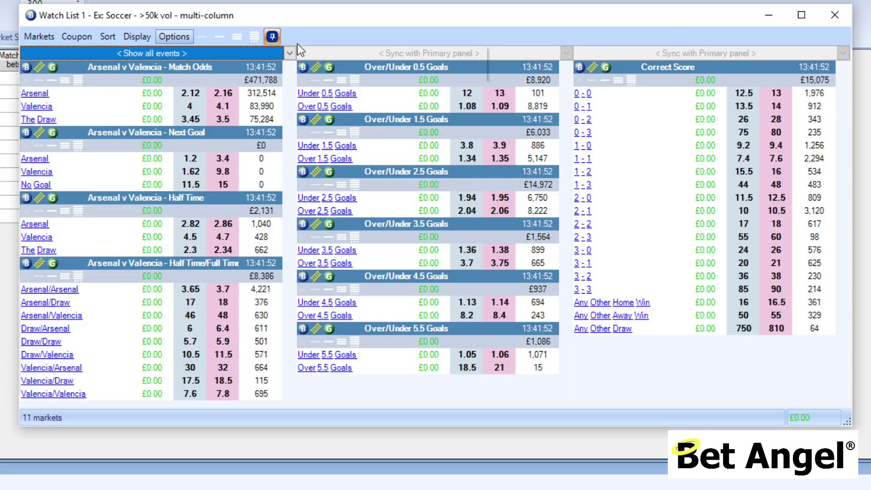
click(173, 36)
mouse_move(447, 51)
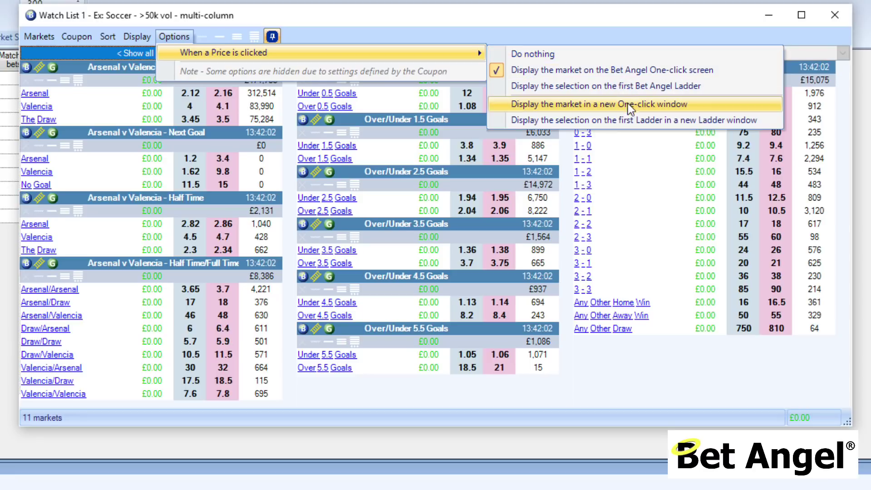
click(435, 21)
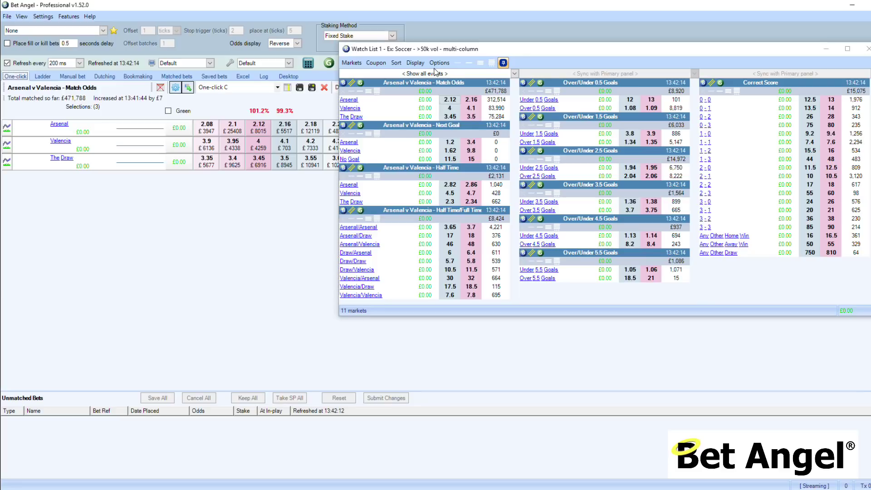
Keep price clicks displaying the market on the Bet Angel One-click screen.
click(415, 63)
click(439, 63)
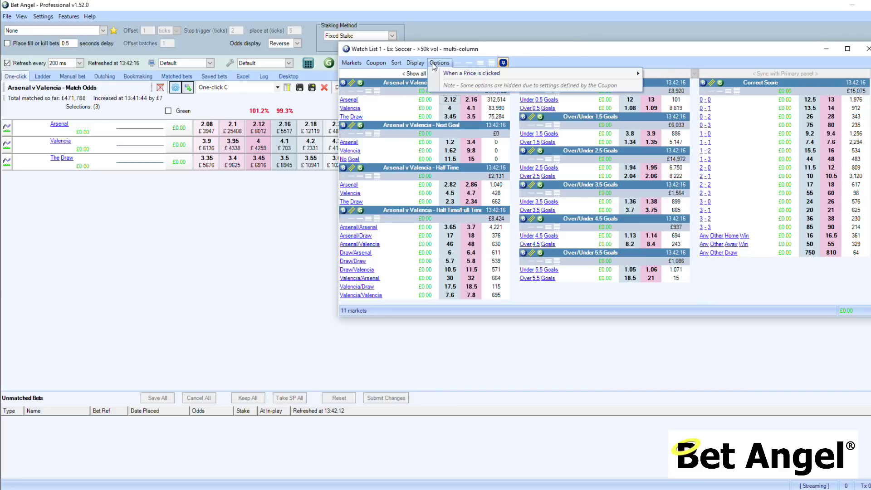
mouse_move(564, 73)
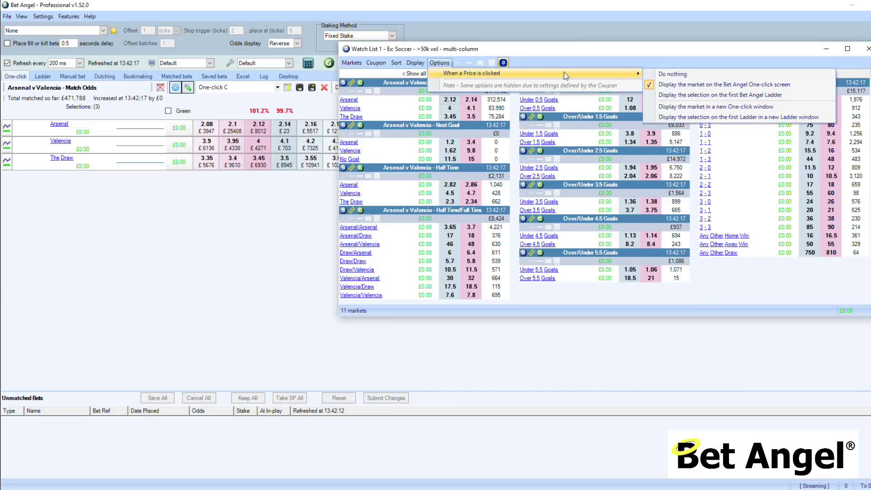
click(681, 94)
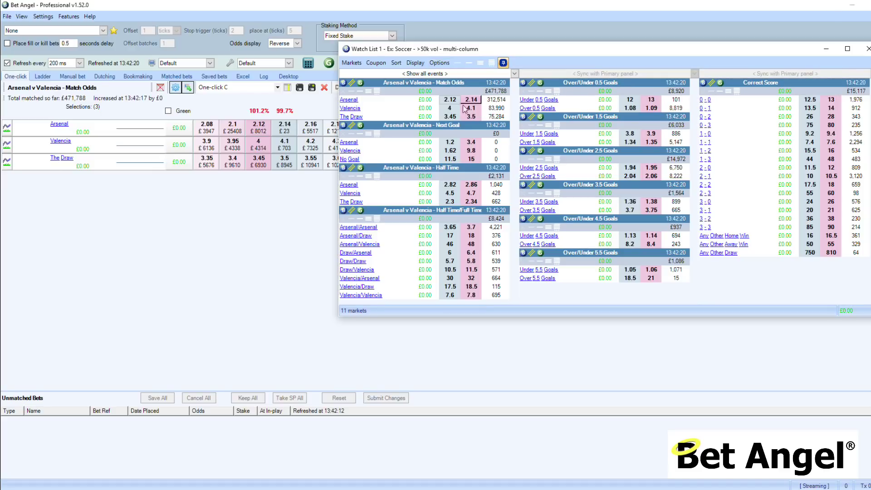
Load Next Goal, Half Time, Correct Score and Over/Under 1.5 Goals onto the ladder, checking the 0-0 chart.
click(450, 142)
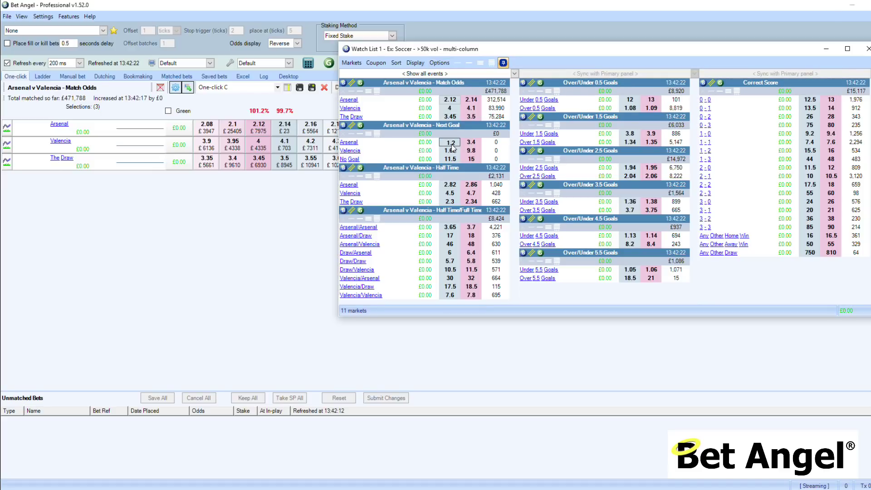
click(451, 185)
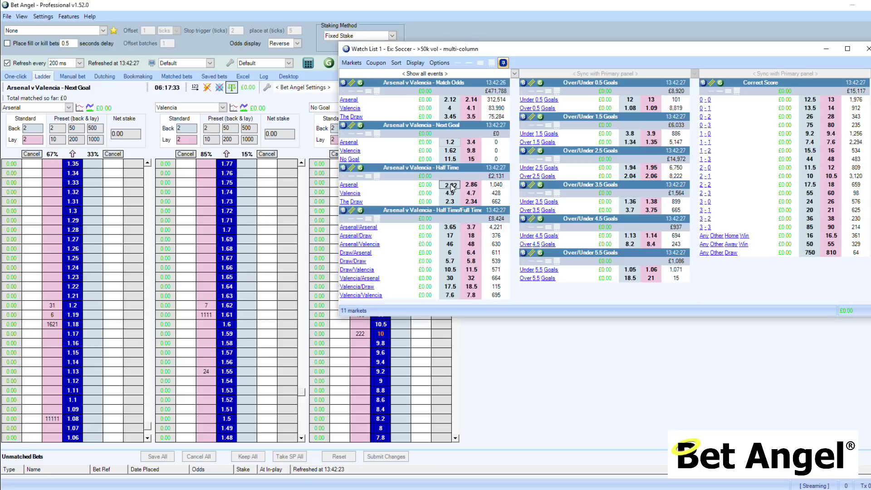
click(707, 100)
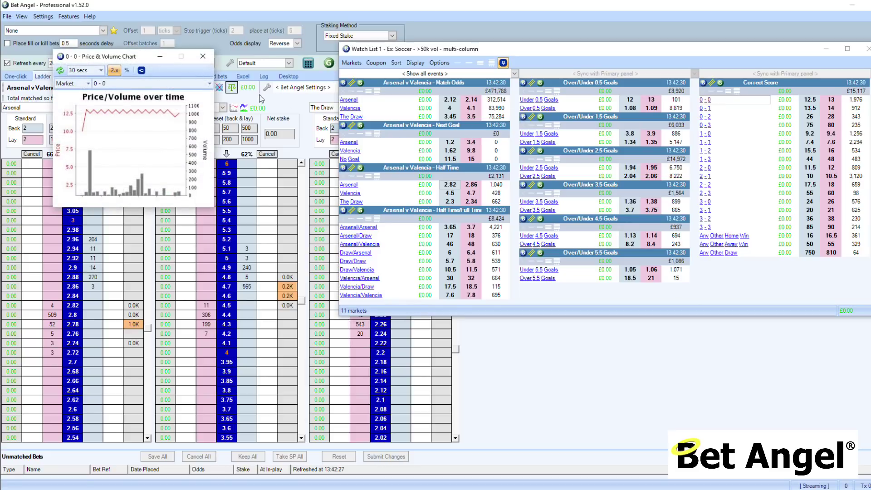
click(202, 56)
click(815, 102)
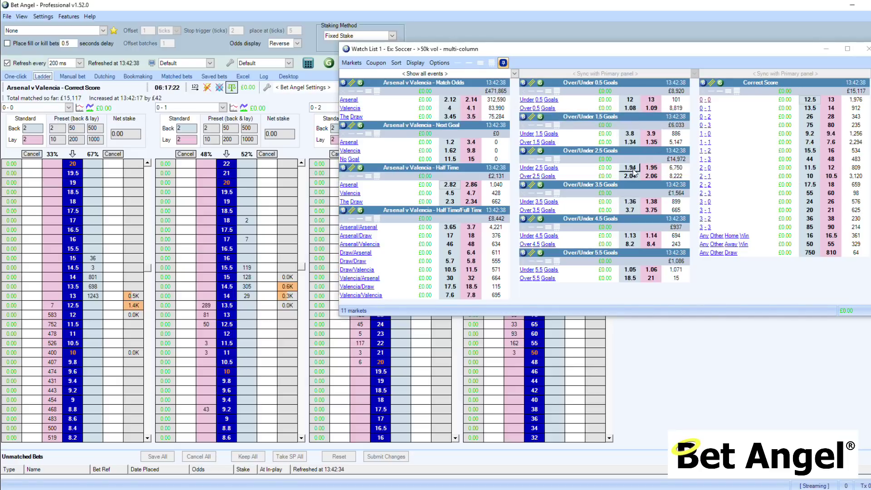
click(650, 134)
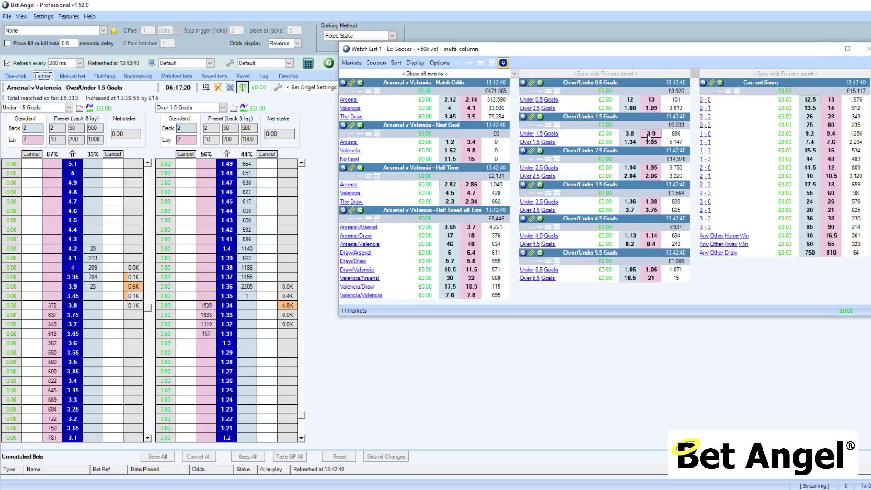
Set price clicks to display the selection on the first Ladder in a new Ladder window.
click(439, 63)
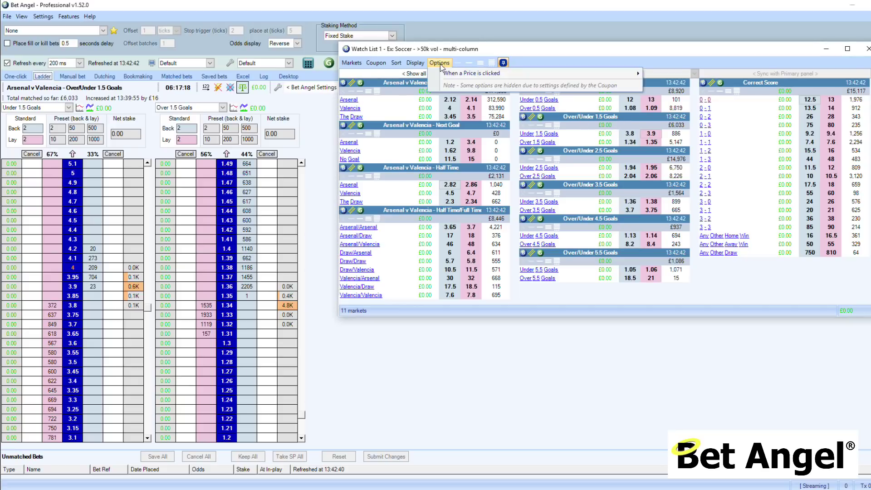
mouse_move(530, 74)
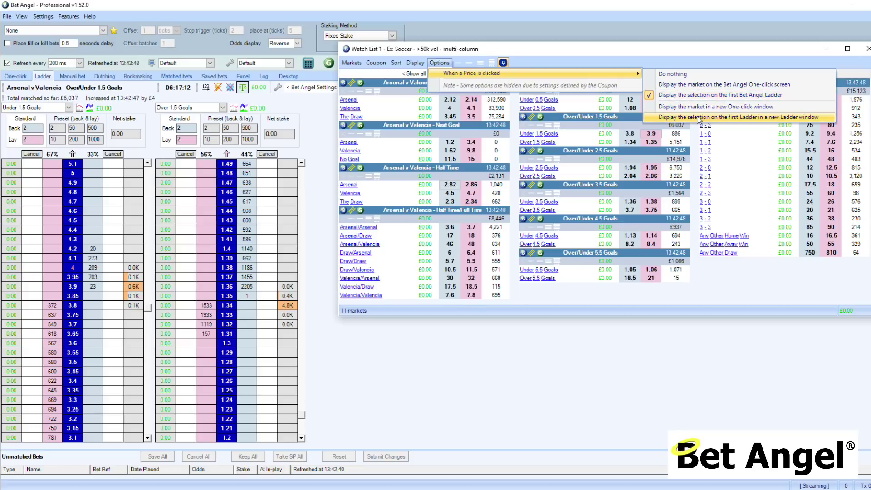
click(698, 118)
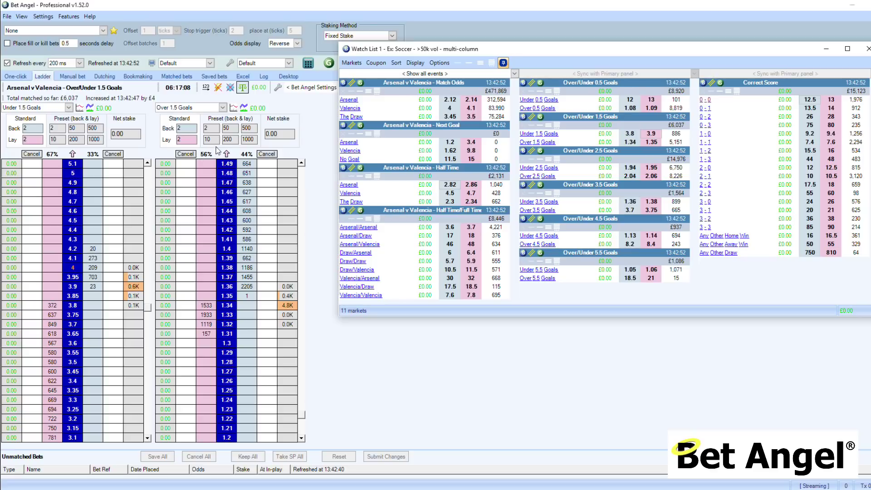
Open Under 2.5 Goals in a new ladder window, pin it on top and reposition it.
click(631, 169)
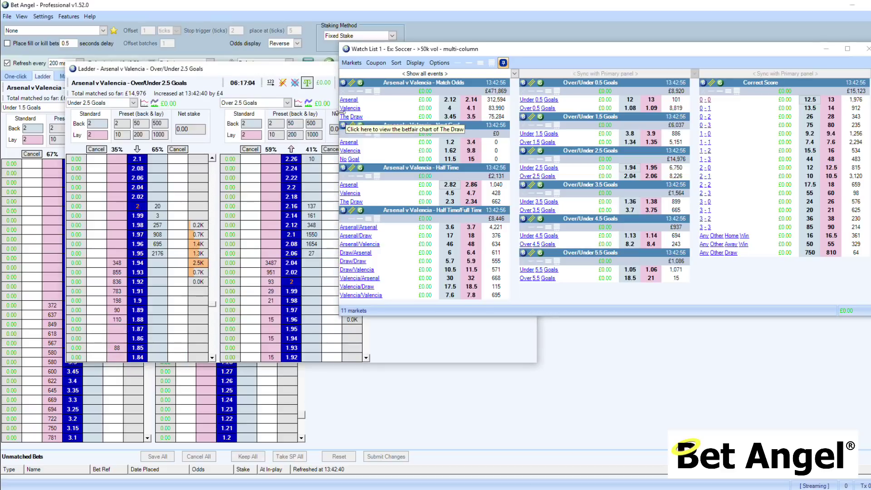
drag(252, 74, 558, 343)
click(837, 351)
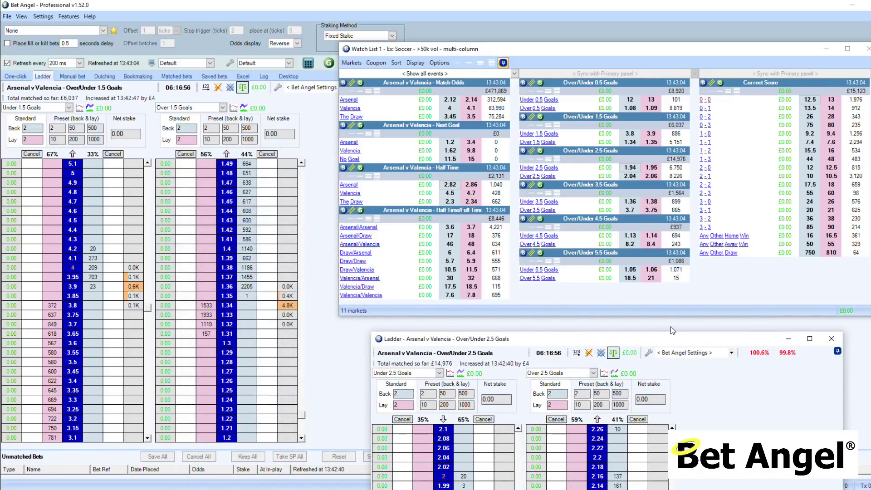
drag(647, 336, 675, 132)
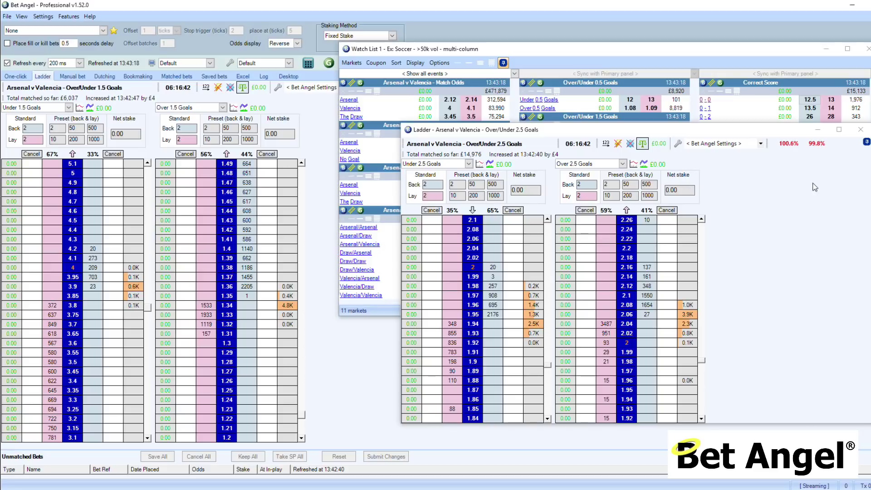
drag(667, 131, 342, 182)
Open Under 4.5 Goals in another ladder, arrange both windows, then close both ladders.
click(629, 237)
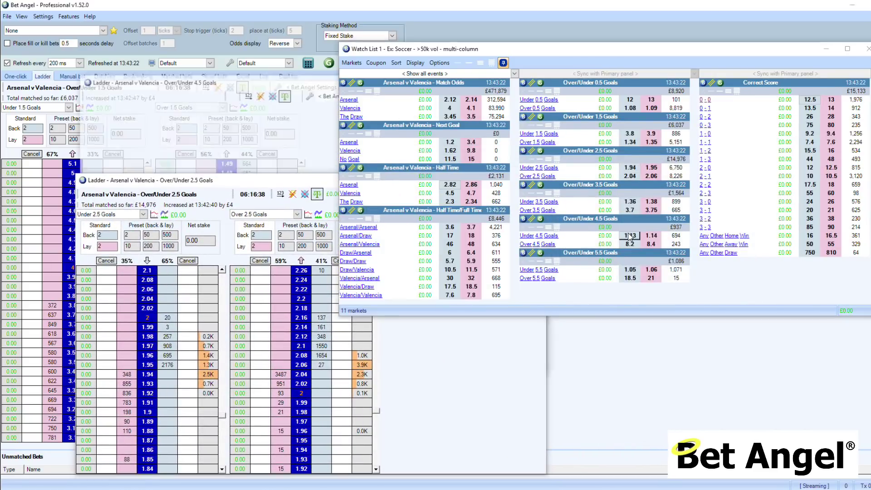
click(538, 234)
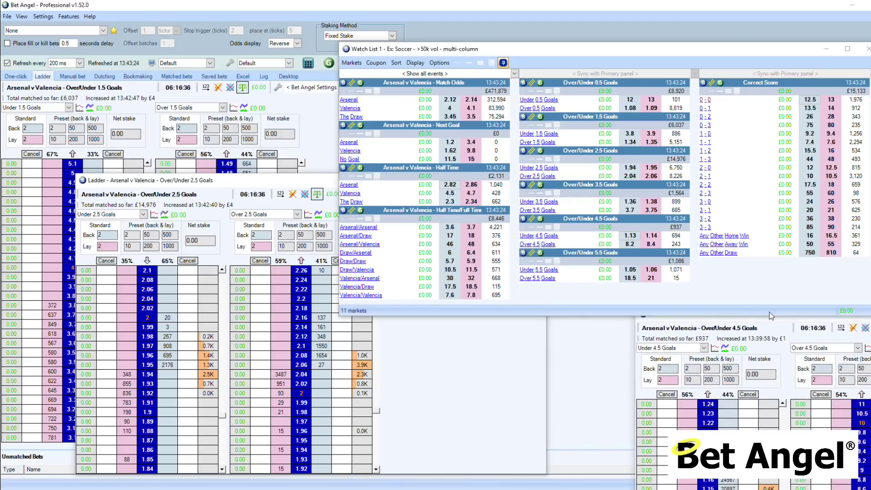
drag(548, 335, 389, 332)
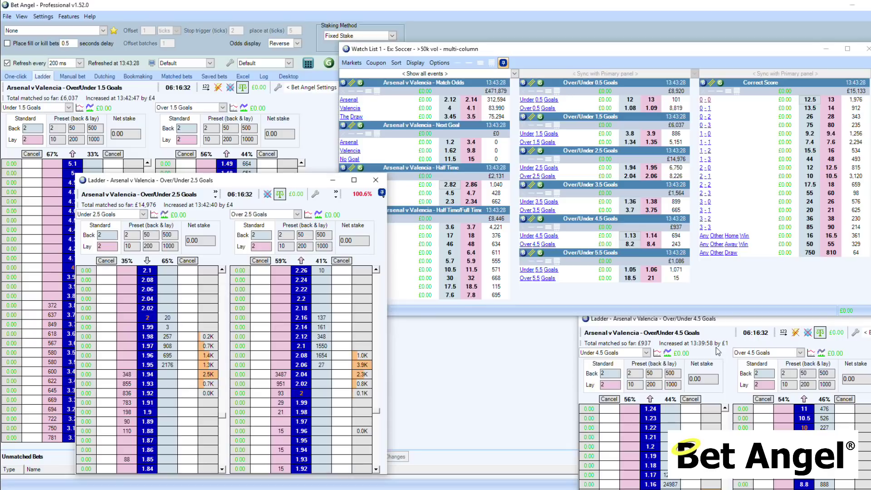
click(735, 322)
drag(739, 319, 693, 336)
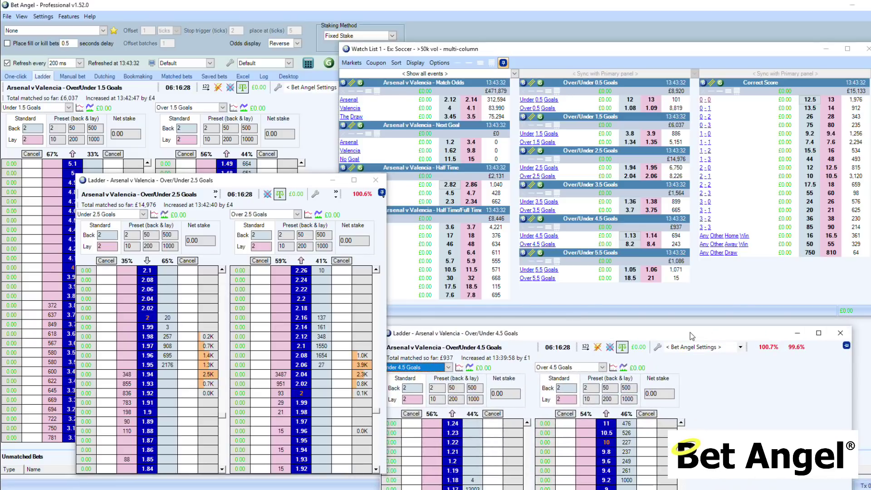
click(848, 336)
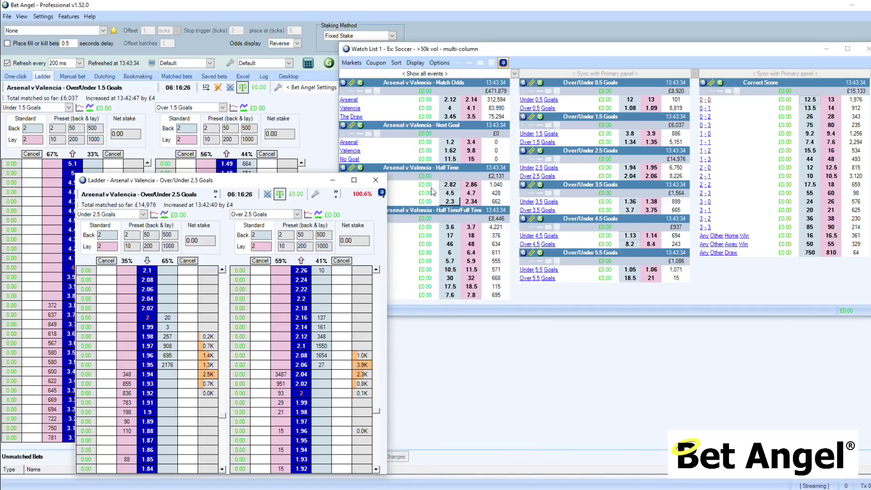
click(376, 181)
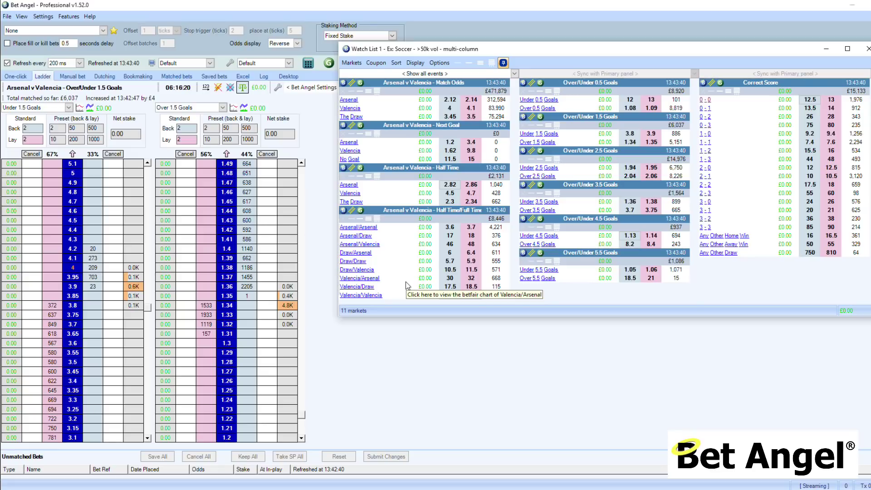
click(397, 63)
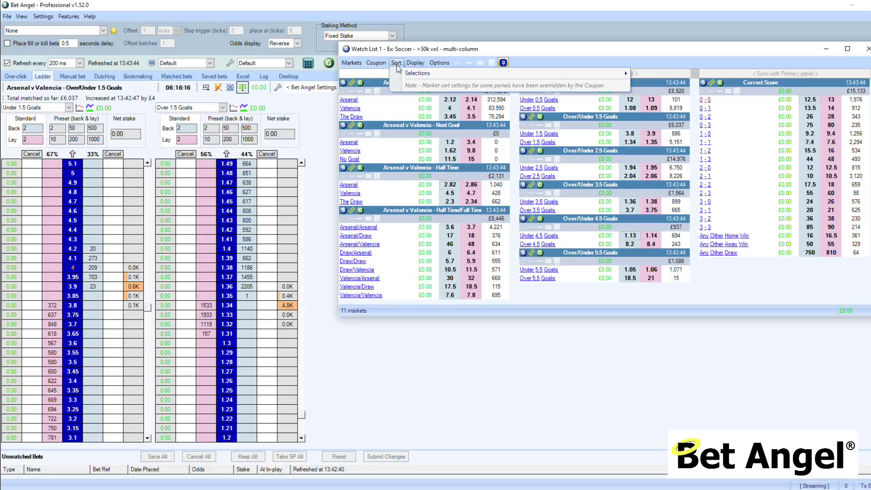
mouse_move(403, 72)
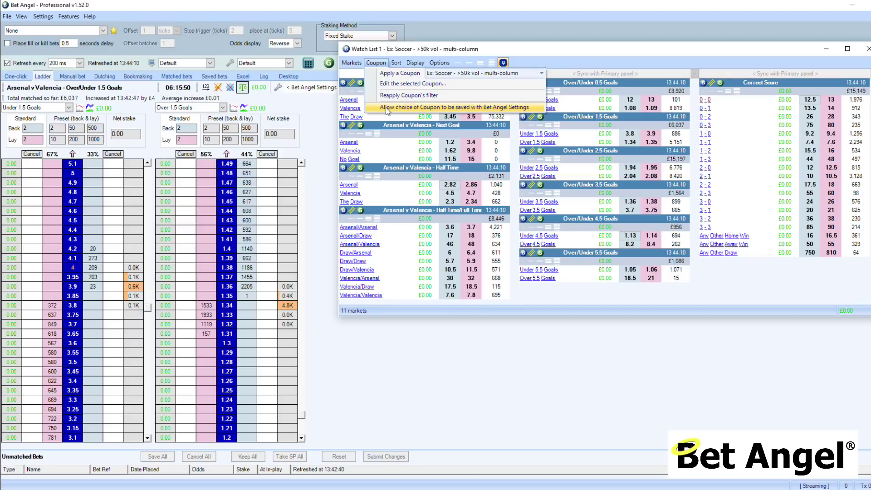
mouse_move(357, 66)
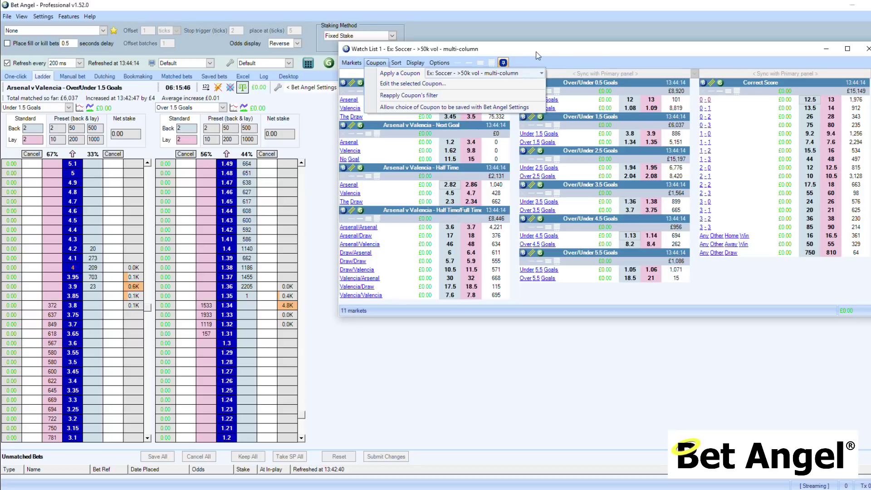
key(Escape)
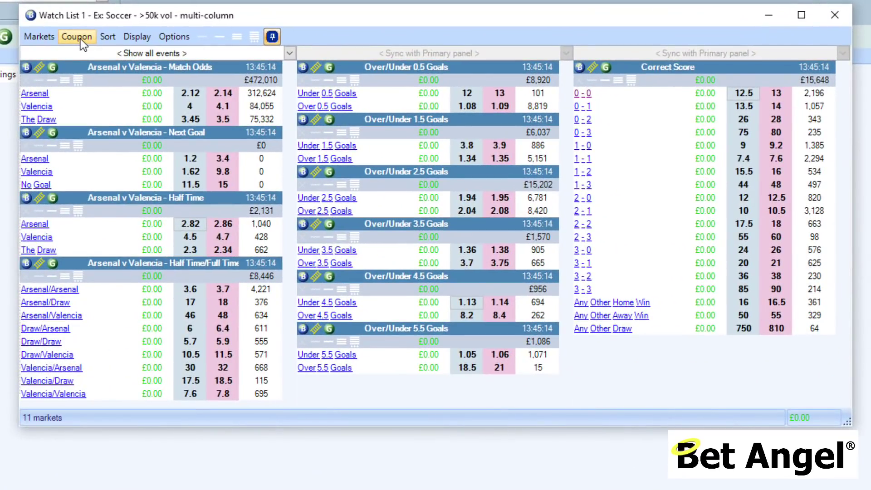
Edit the selected coupon, opening the Coupon Editor on the >50k volume soccer filter.
click(80, 39)
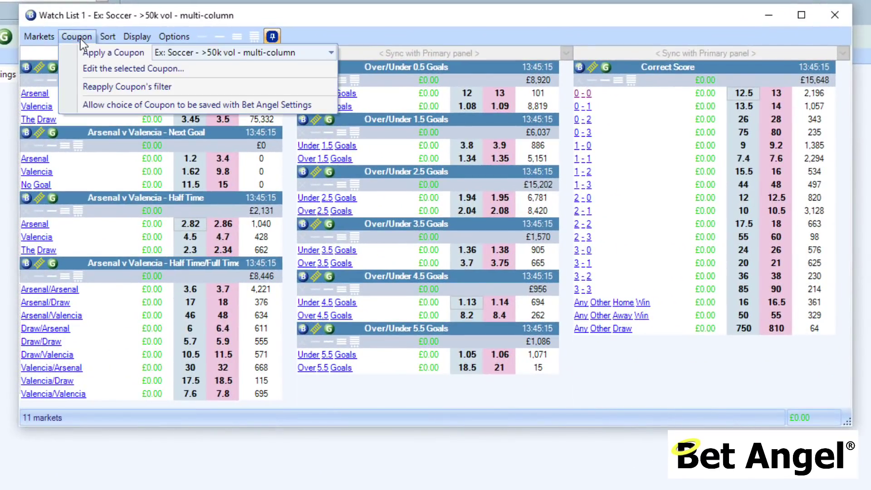
click(107, 69)
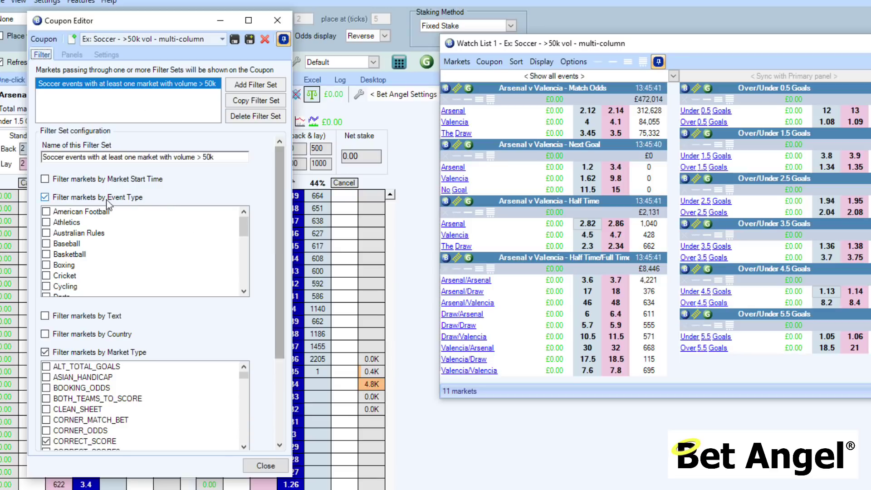
drag(239, 227, 240, 285)
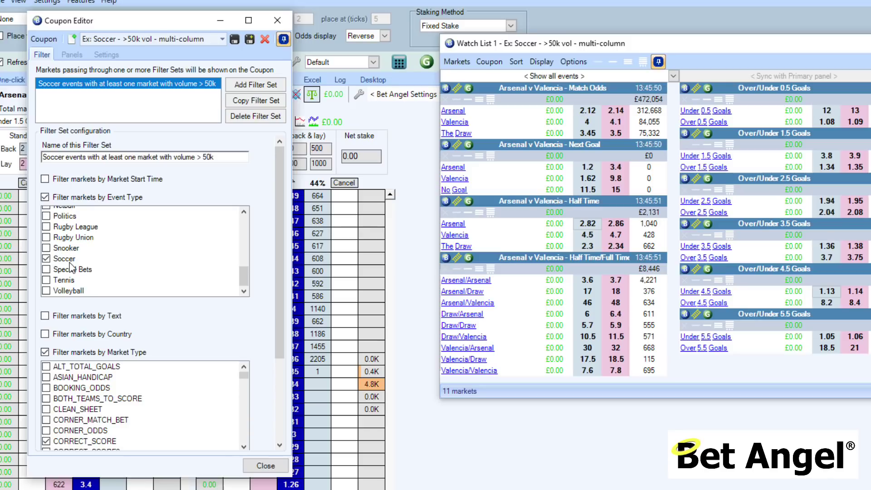
scroll(211, 326, down, 3)
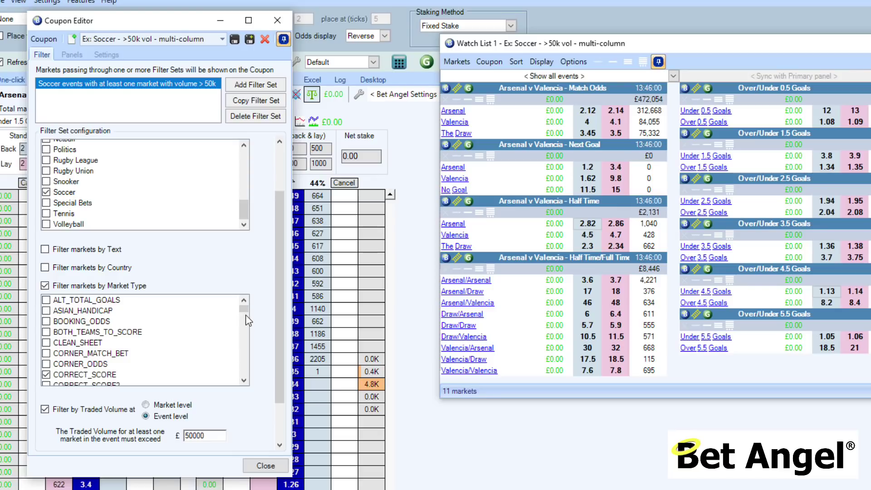
mouse_move(245, 310)
mouse_down()
mouse_move(243, 377)
mouse_move(243, 307)
mouse_up()
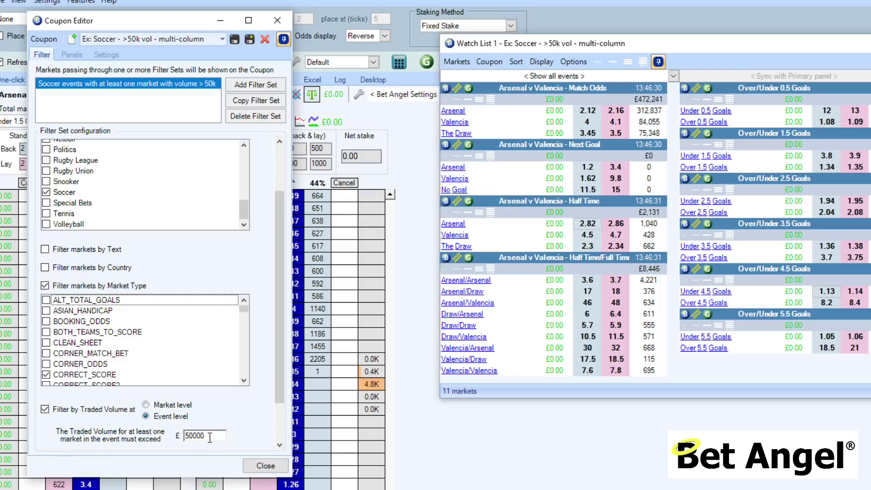
drag(279, 367, 277, 415)
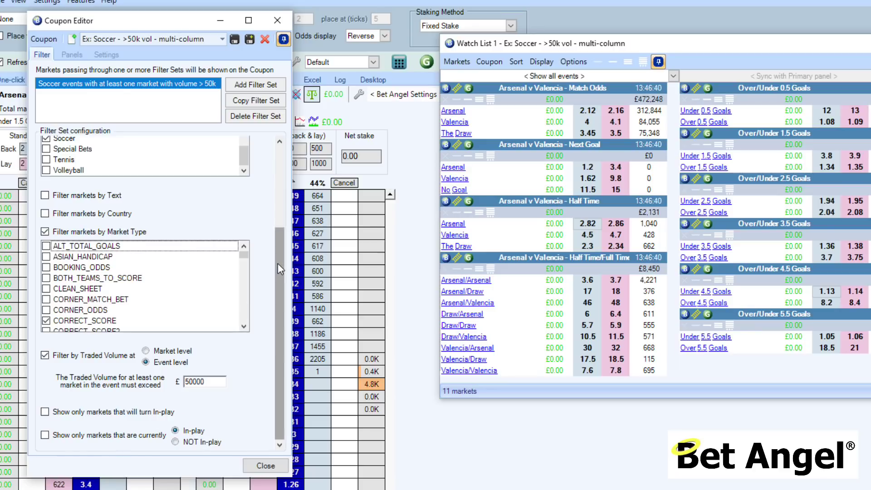
drag(278, 263, 277, 261)
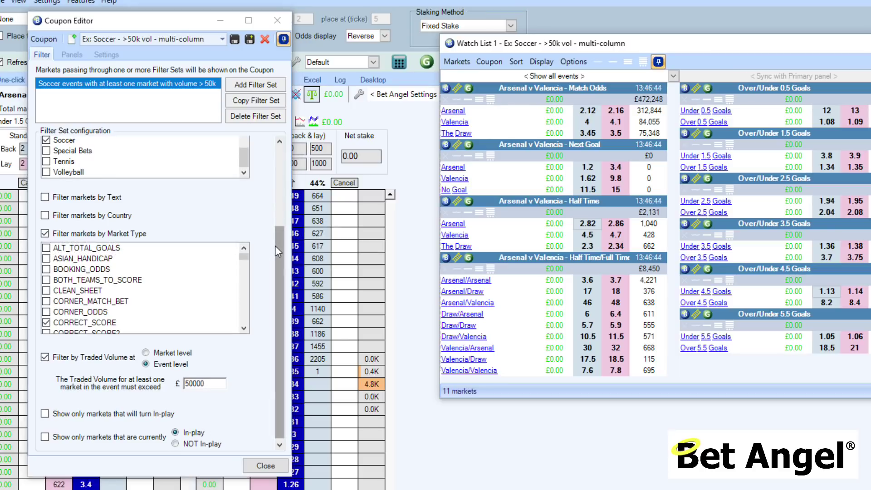
drag(276, 244, 273, 181)
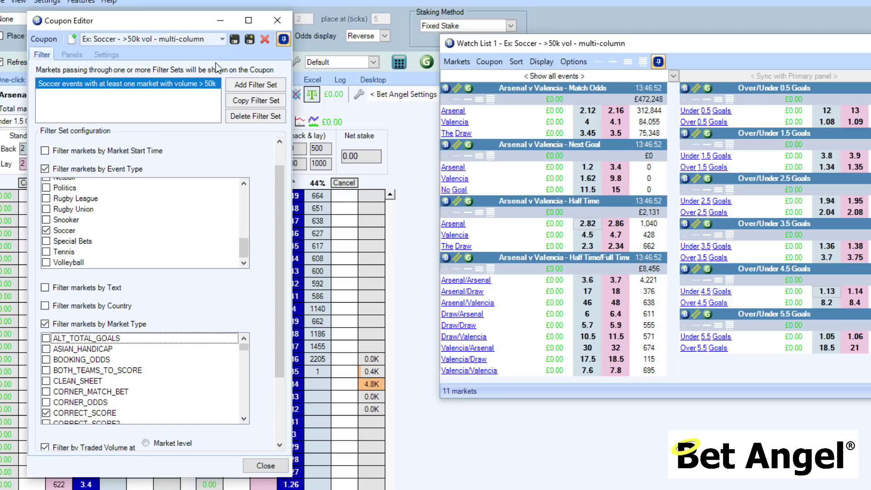
click(249, 40)
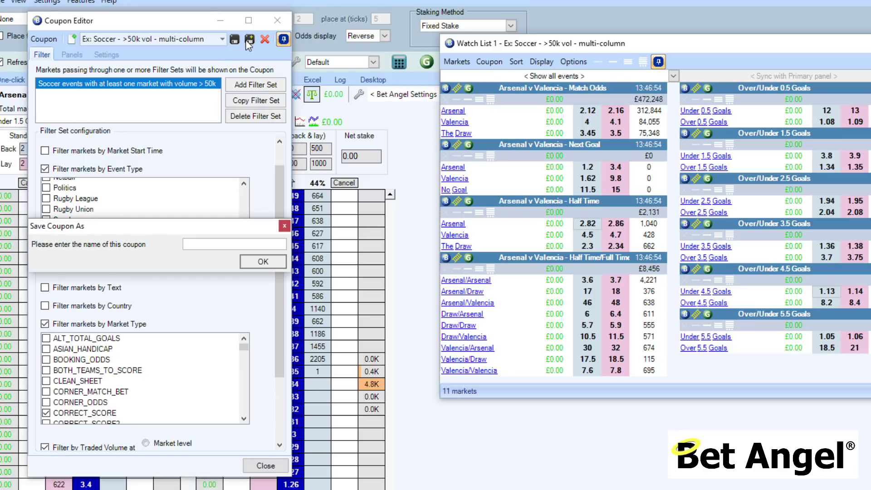
text(messing around)
click(284, 225)
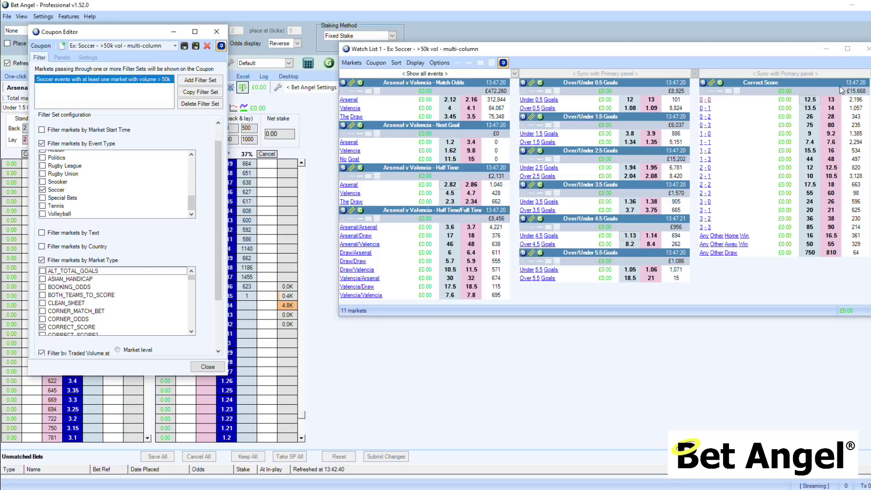
Show the Primary Panel and scroll to its MATCH_ODDS, NEXT_GOAL, HALF_TIME and HALF_TIME_FULL_TIME market types.
click(62, 58)
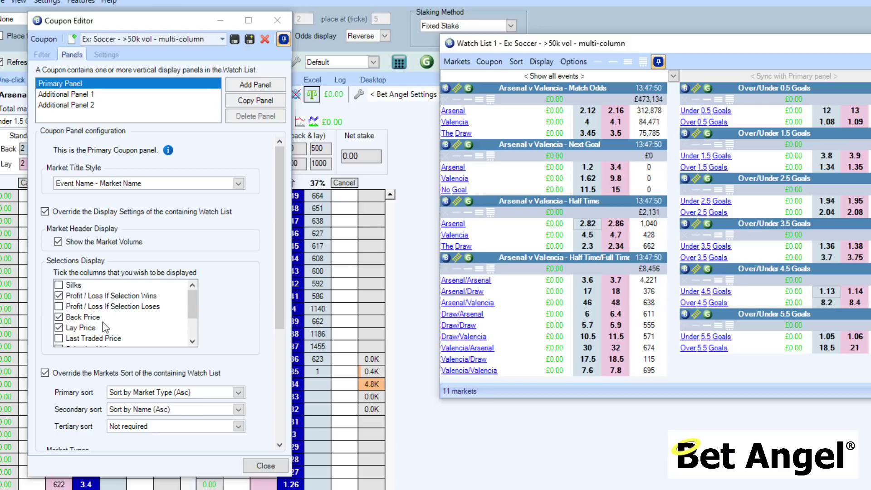
drag(195, 309, 195, 336)
drag(274, 234, 267, 327)
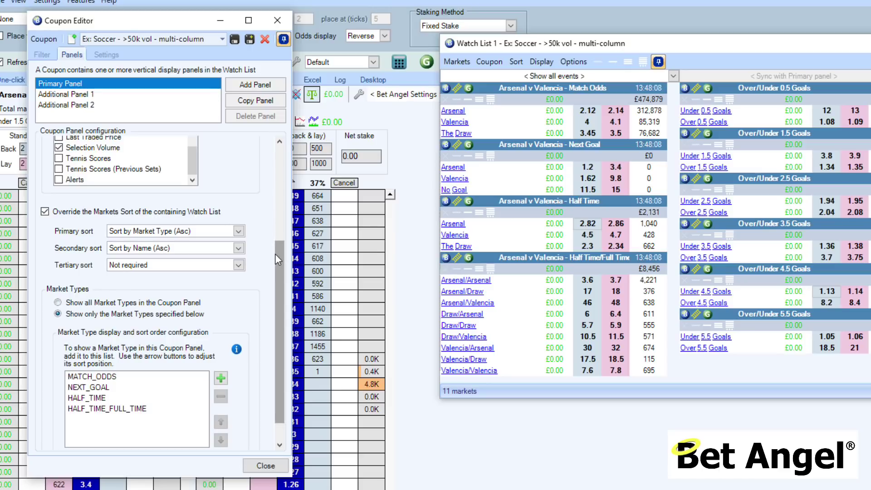
drag(275, 254, 270, 290)
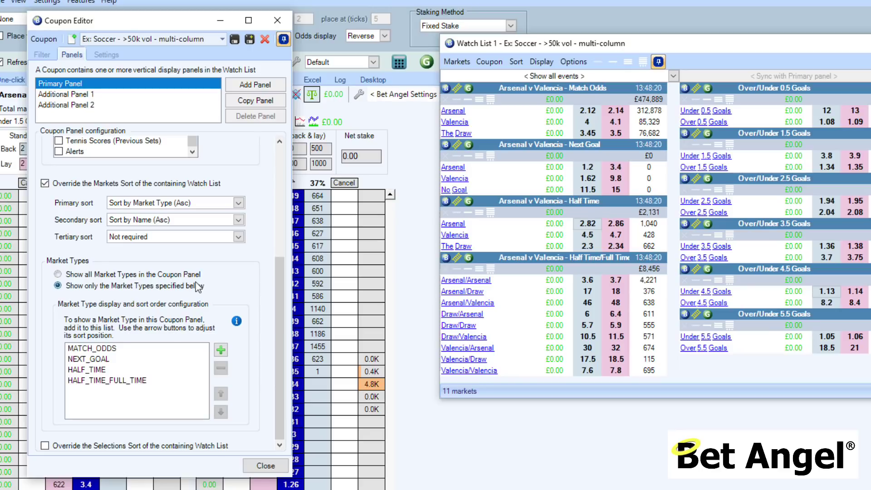
click(514, 144)
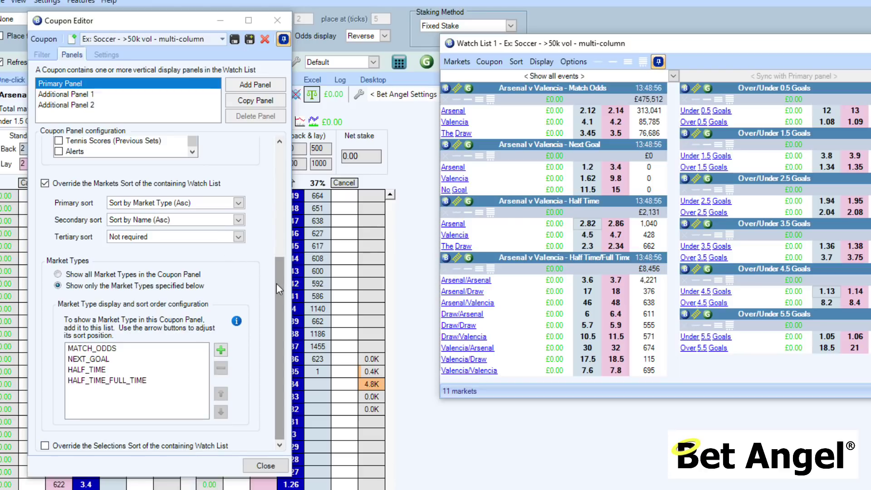
drag(276, 283, 277, 167)
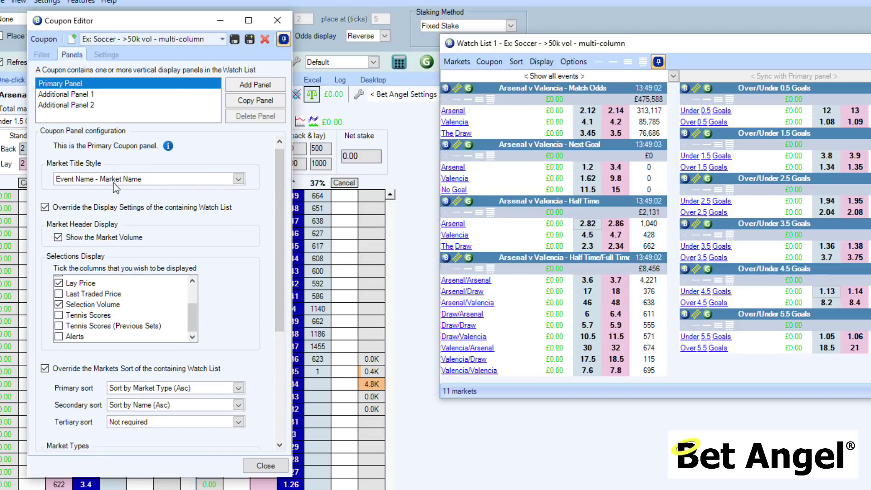
drag(277, 222, 271, 347)
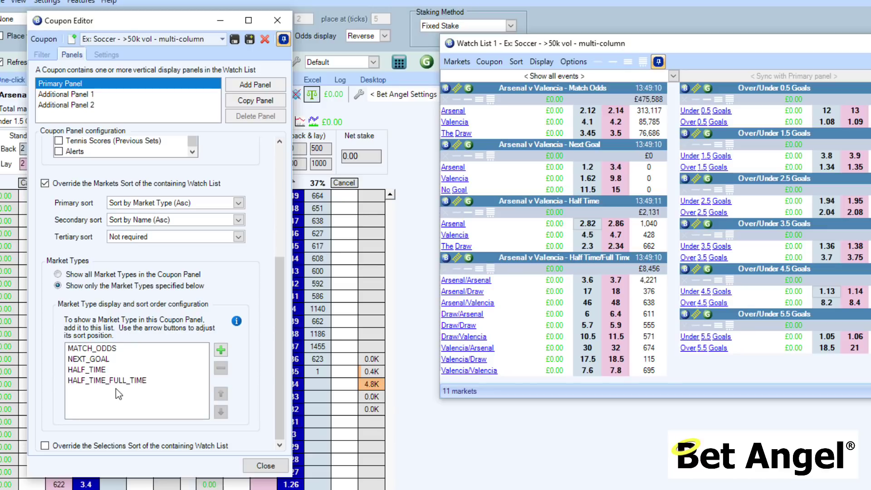
drag(276, 285, 283, 168)
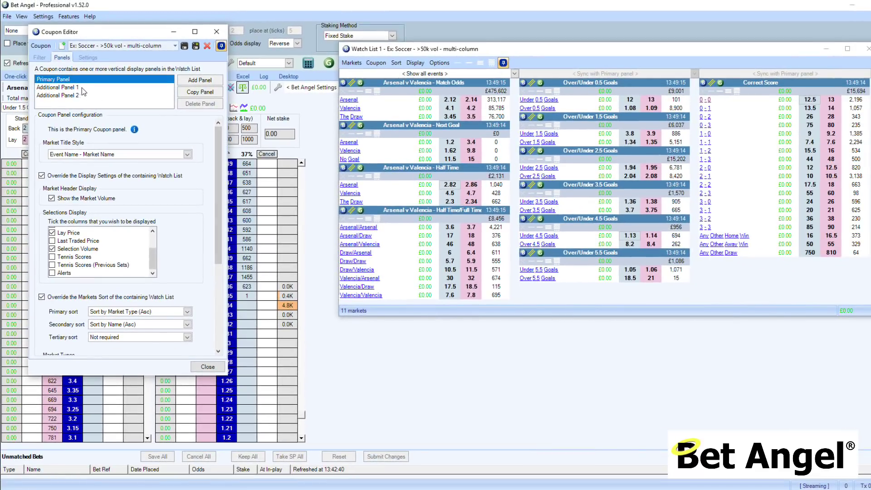
Review Additional Panel 1's OVER_UNDER_05 to OVER_UNDER_55 market types, then select Additional Panel 2.
click(80, 88)
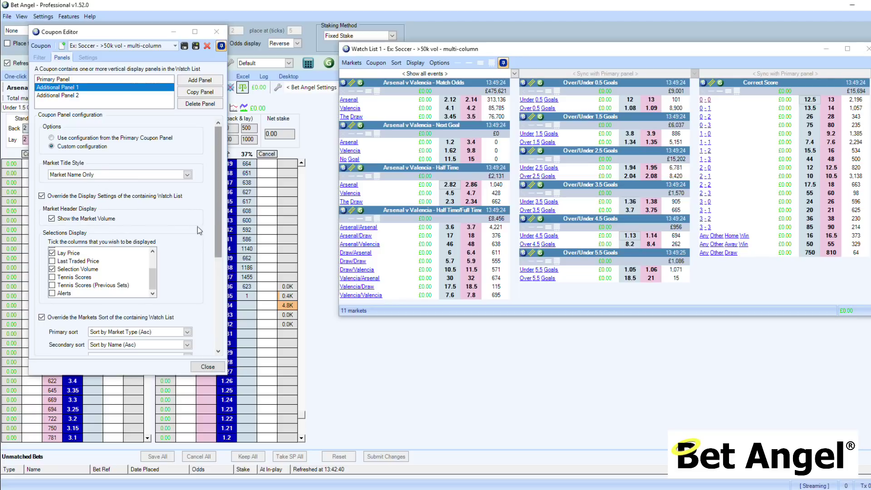
drag(220, 228, 211, 323)
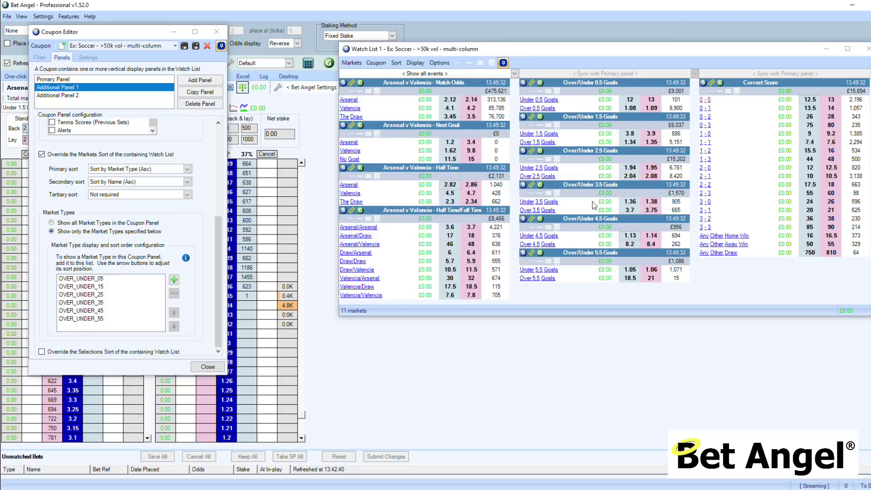
click(69, 97)
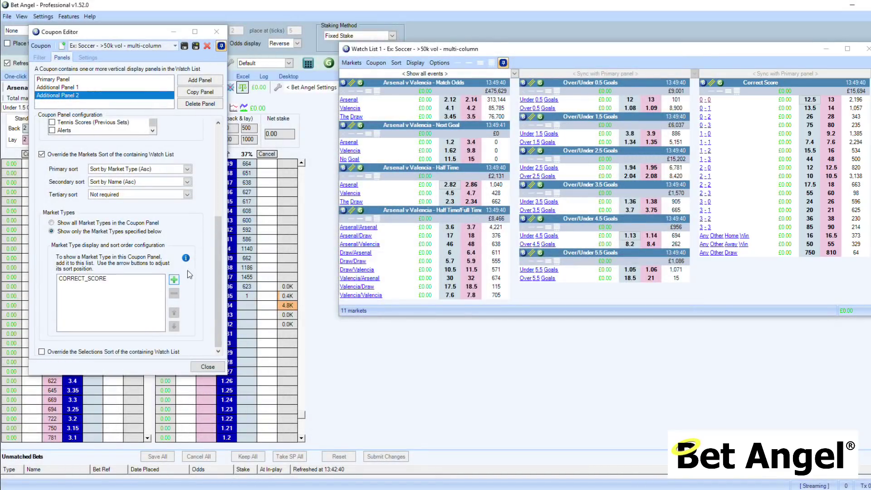
Scroll to Additional Panel 2's CORRECT_SCORE market type and open the Add Market Types list.
drag(218, 239, 207, 255)
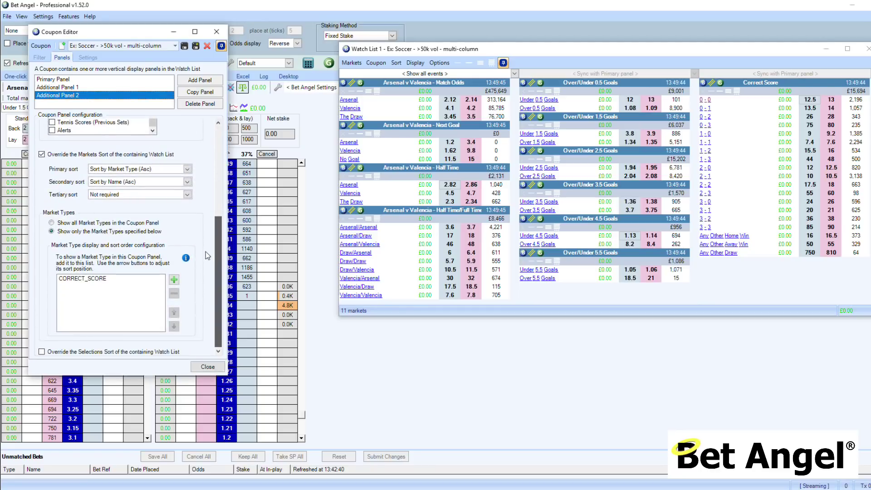
click(174, 280)
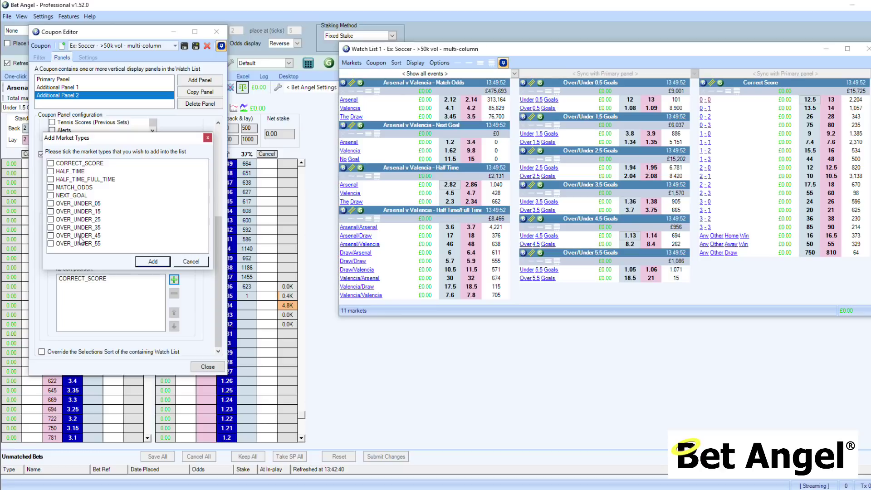
Add MATCH_ODDS to Additional Panel 2, reorder it, then remove it, leaving only CORRECT_SCORE.
click(51, 187)
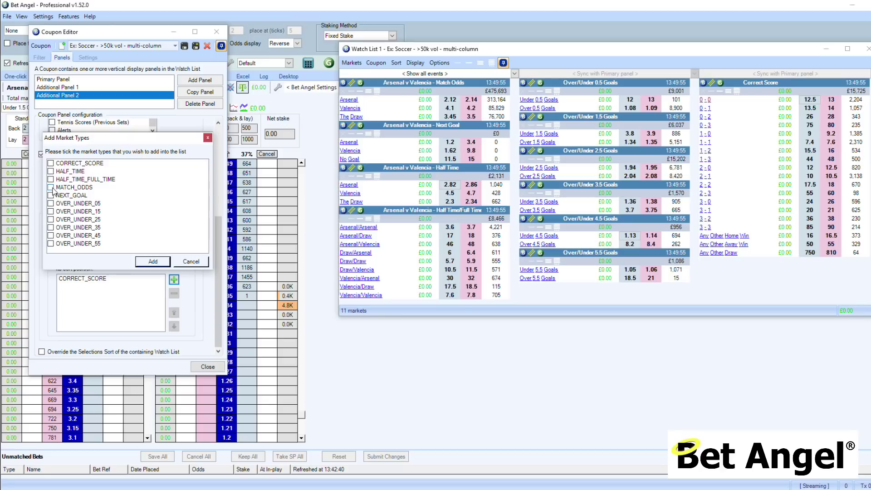
click(157, 263)
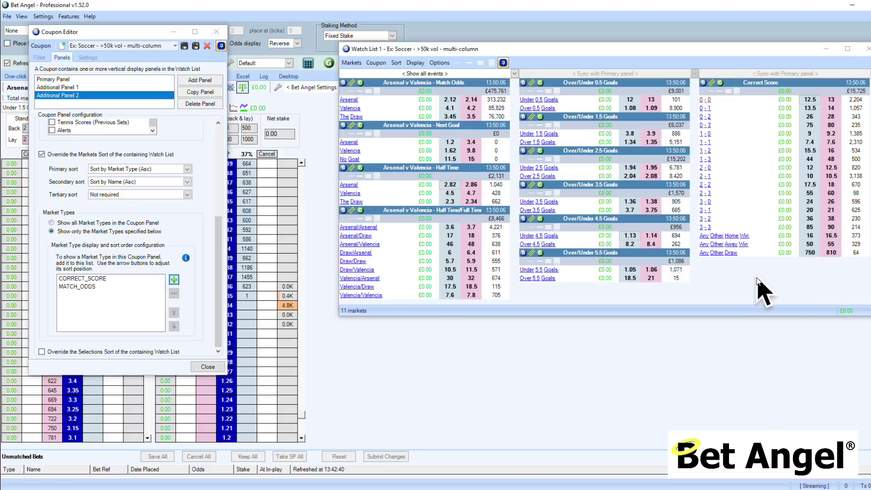
click(84, 287)
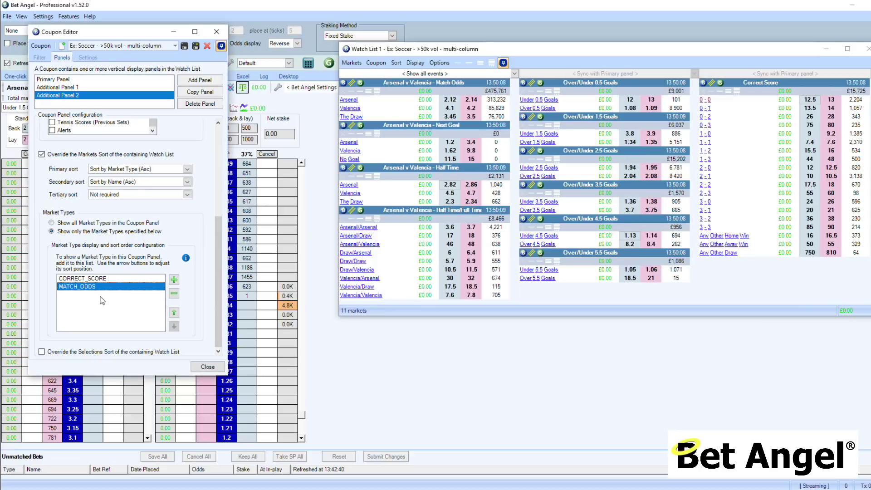
click(174, 313)
click(175, 326)
click(174, 294)
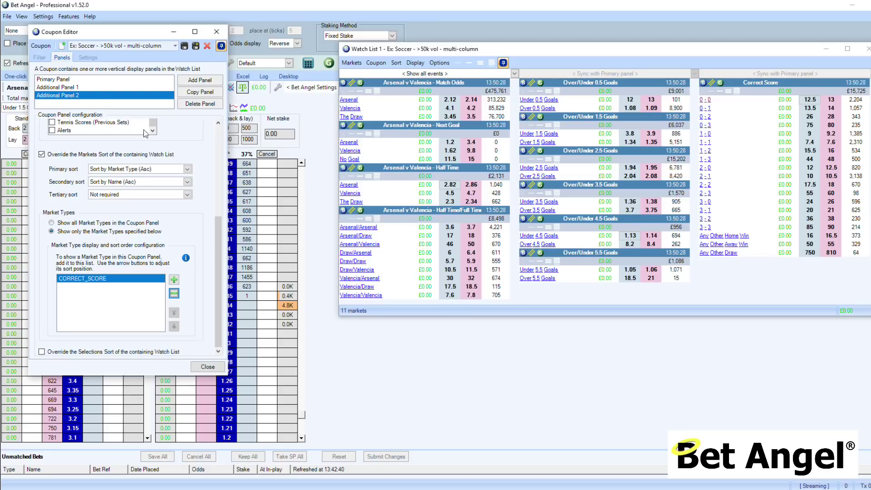
click(60, 87)
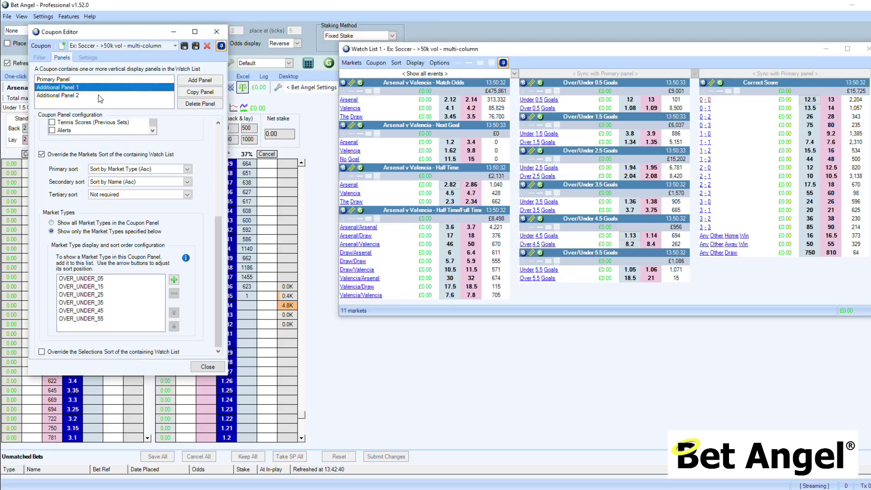
Show the coupon's Settings tab: grouped by event name, sorted by event name ascending.
click(90, 58)
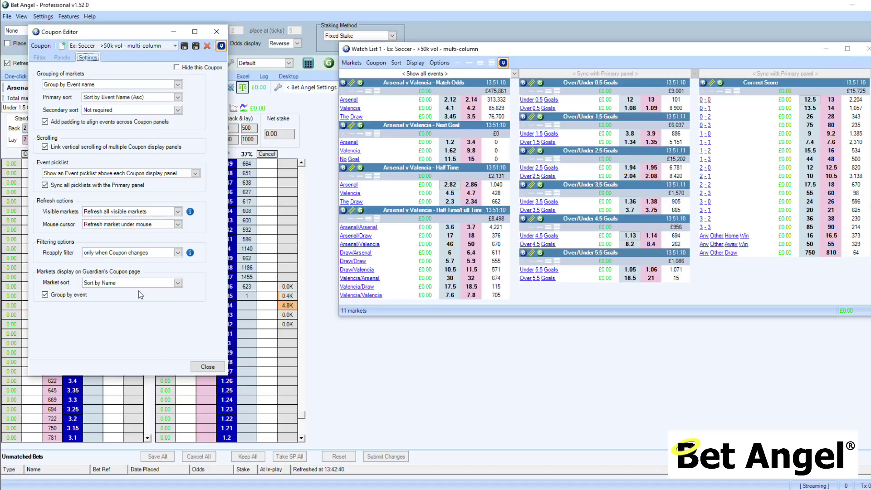
Return to Panels and scroll Additional Panel 1 up to its Market Name Only title style.
click(61, 57)
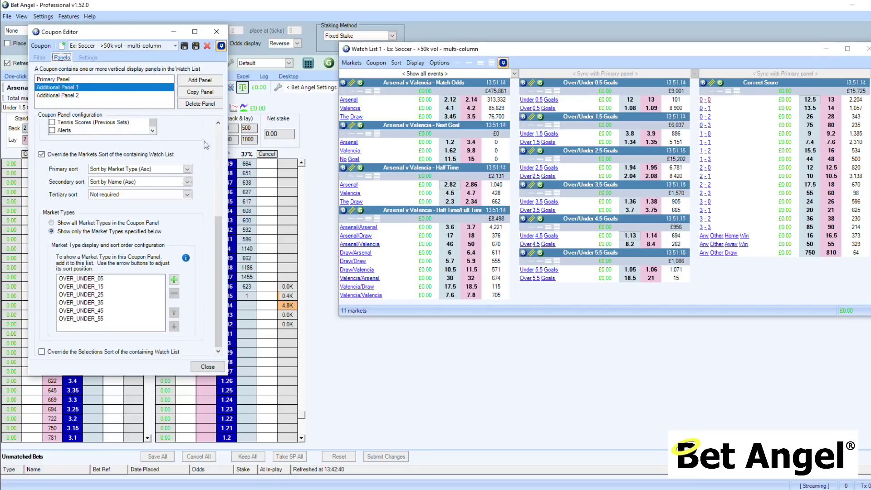
click(219, 170)
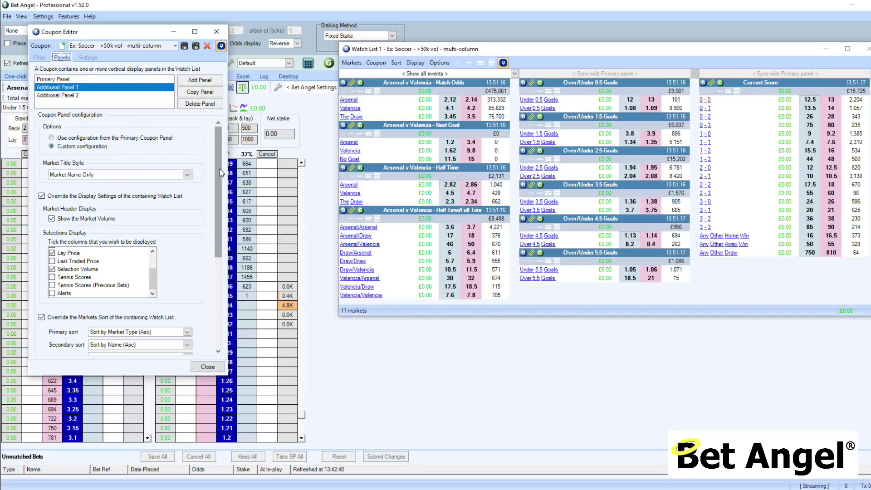
scroll(220, 168, down, 1)
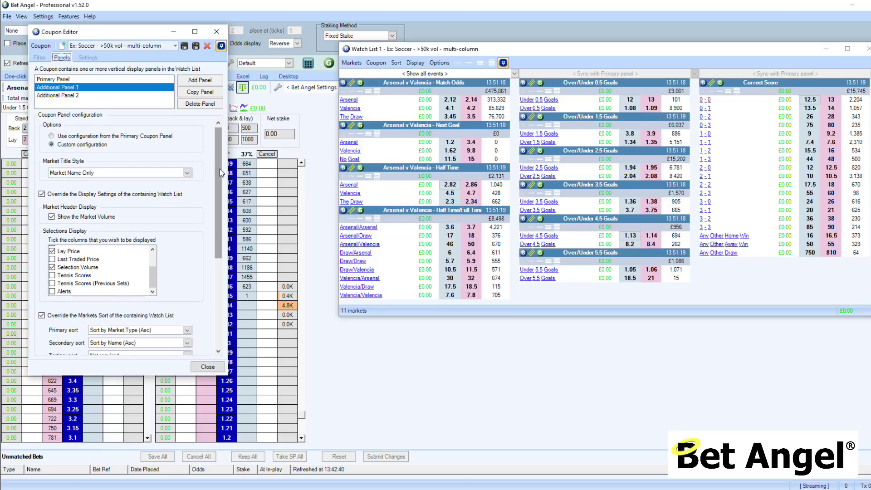
mouse_move(216, 146)
mouse_down()
mouse_move(218, 228)
mouse_move(222, 136)
mouse_move(220, 160)
mouse_up()
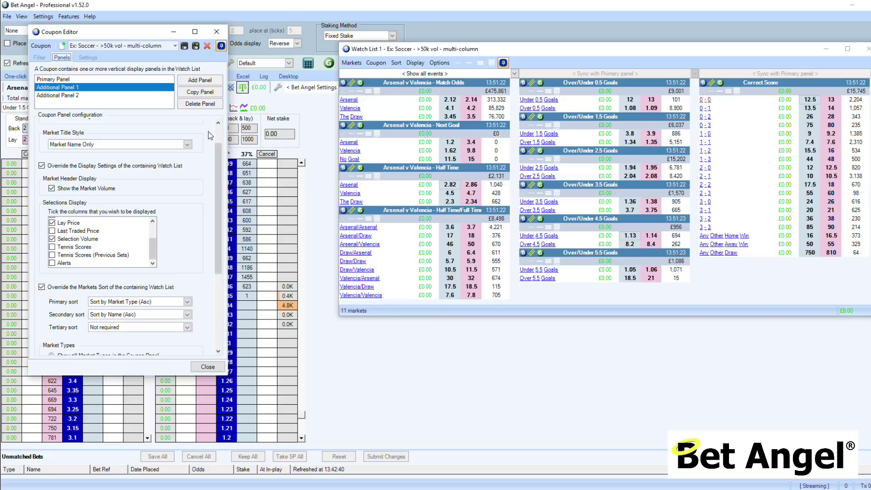
scroll(216, 135, up, 2)
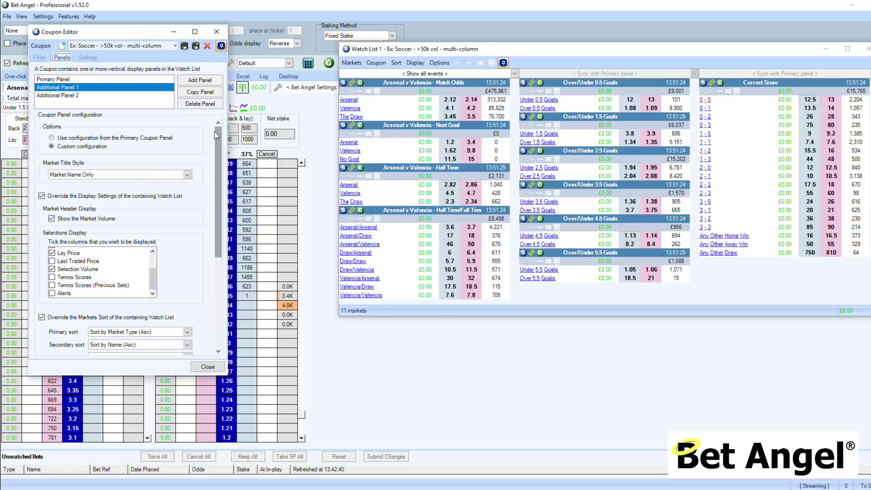